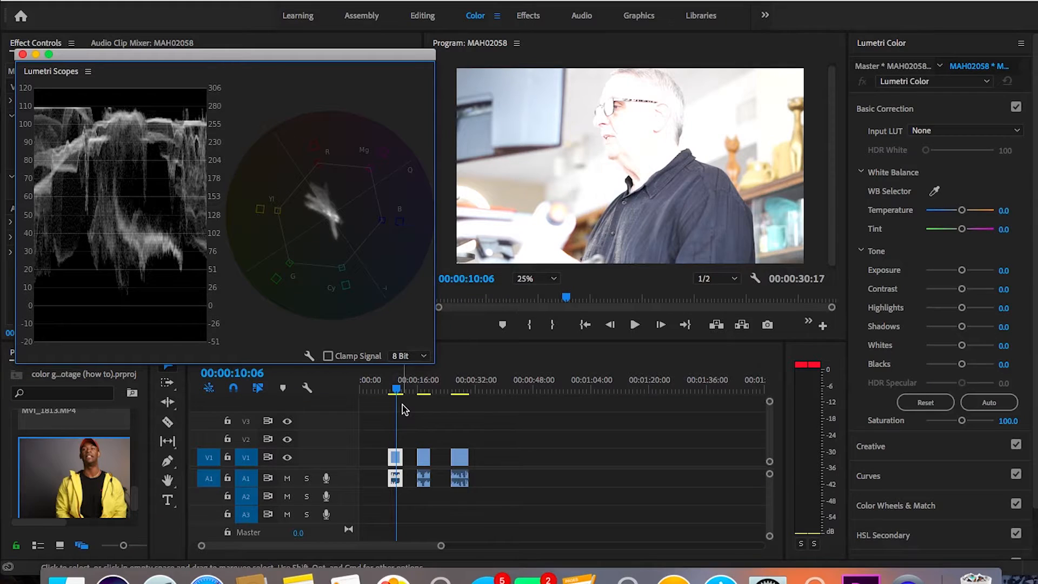
Step: Preview the second and third clips in the timeline to compare their images and scopes
click(425, 390)
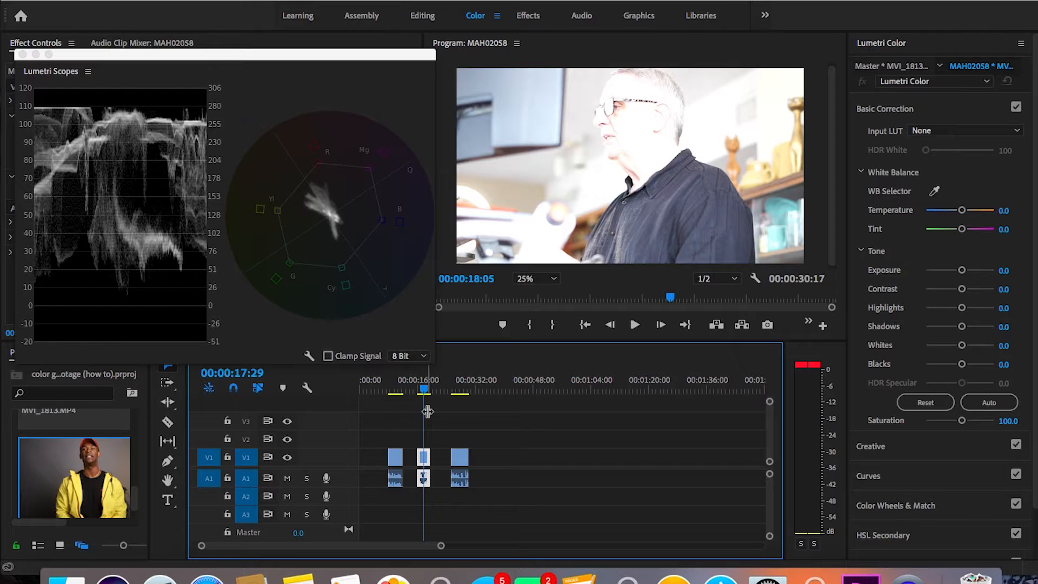
click(420, 385)
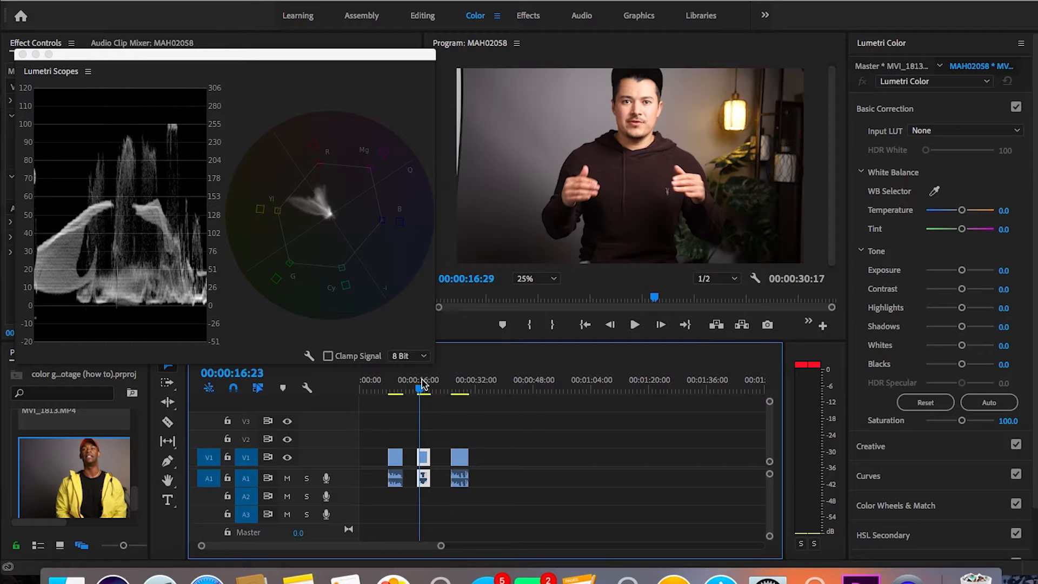
click(467, 389)
drag(467, 389, 462, 388)
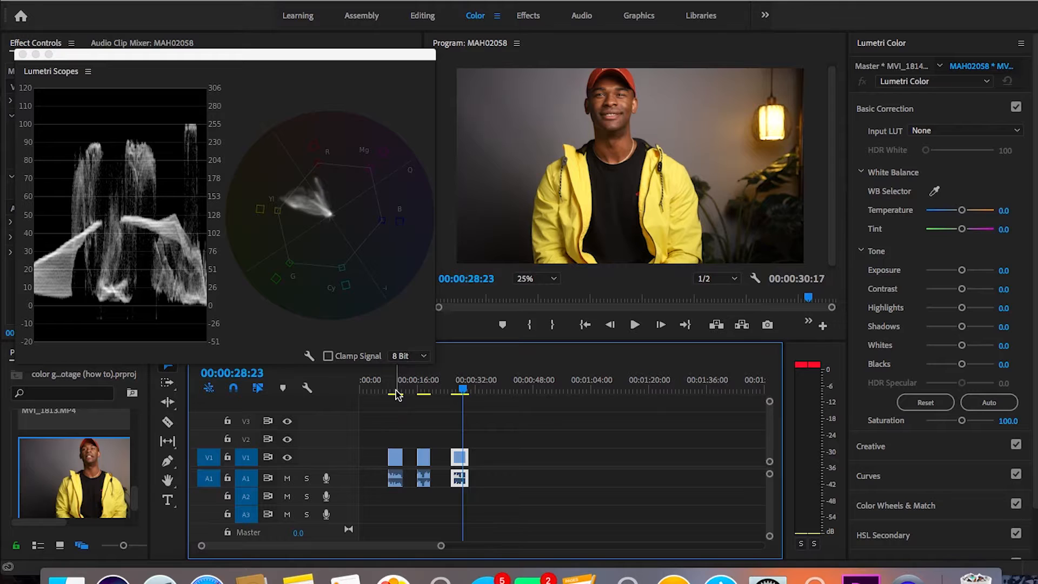
Step: Lower the exposure of the first timeline clip to -0.7 in Basic Correction
click(396, 392)
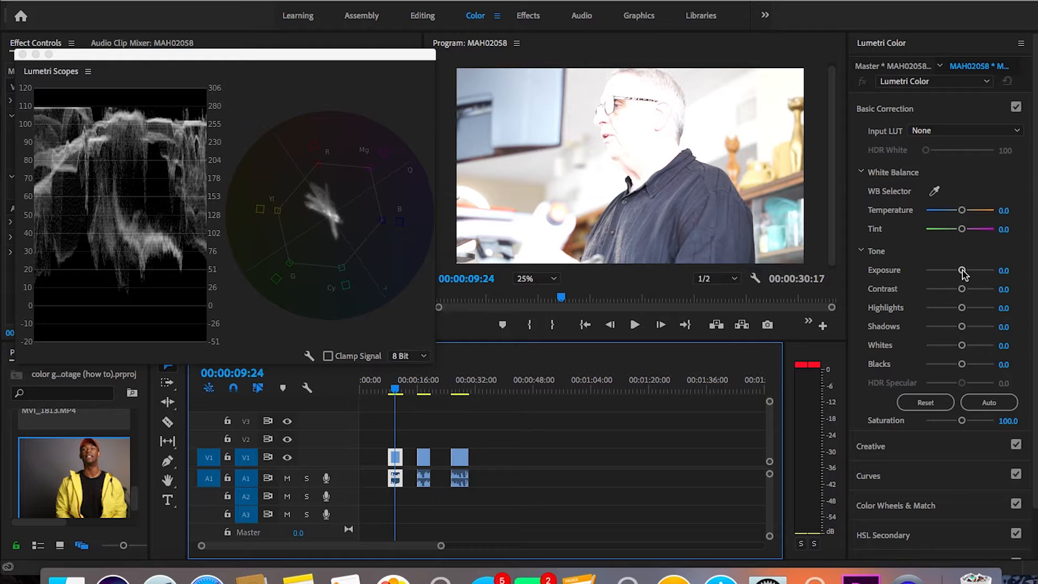
drag(963, 273, 957, 275)
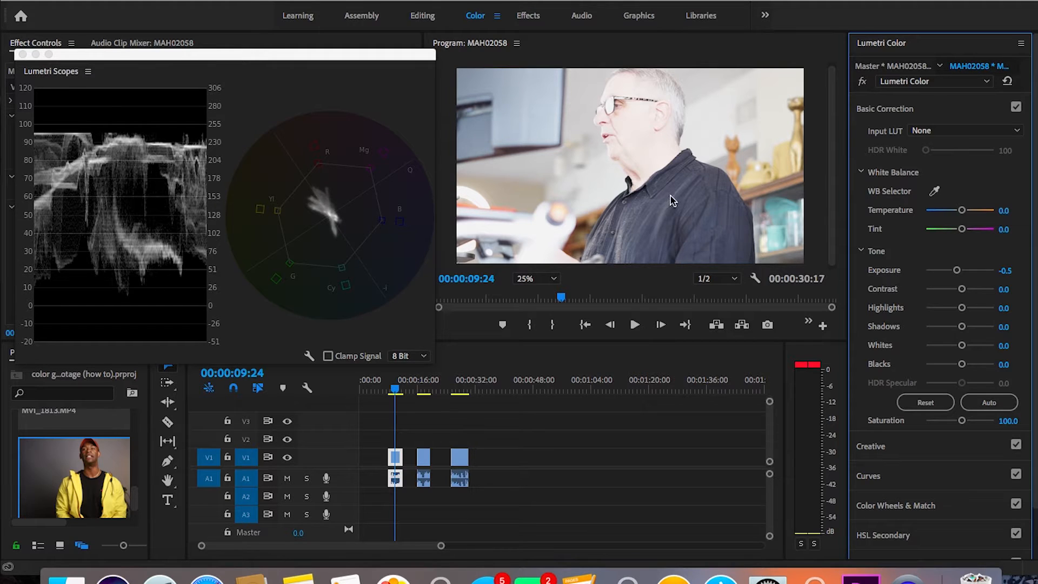
drag(957, 273, 955, 274)
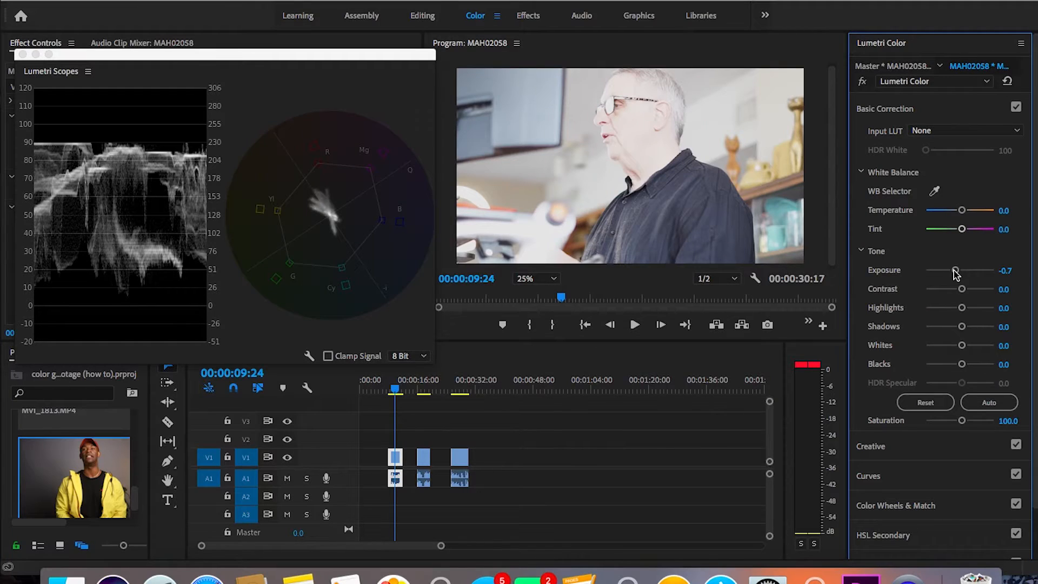
Step: Shape a gentle S-curve on the white RGB curve, slightly lowering the shadows and raising the highlights
click(869, 476)
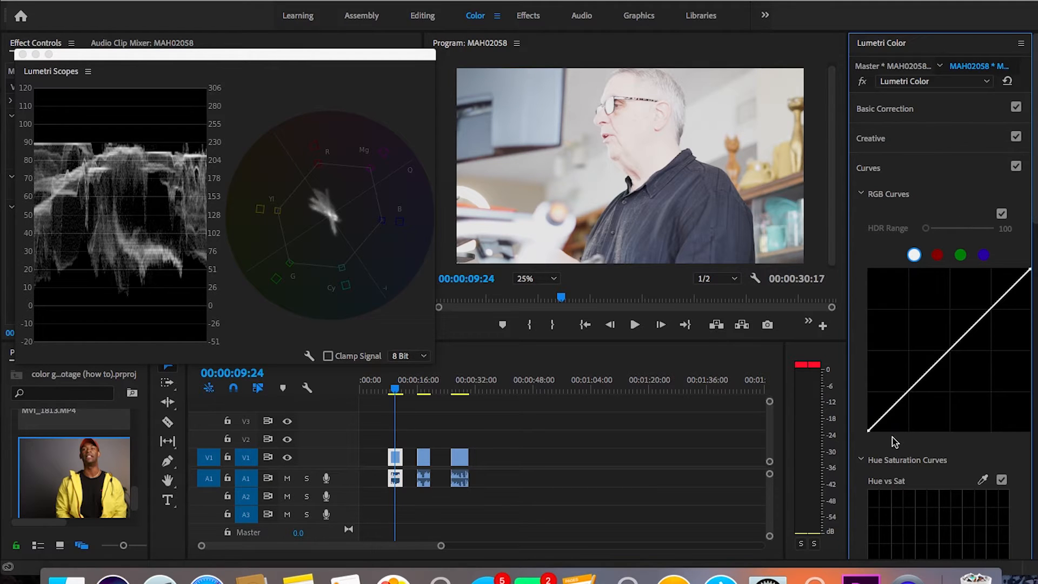
click(898, 403)
drag(900, 404, 900, 404)
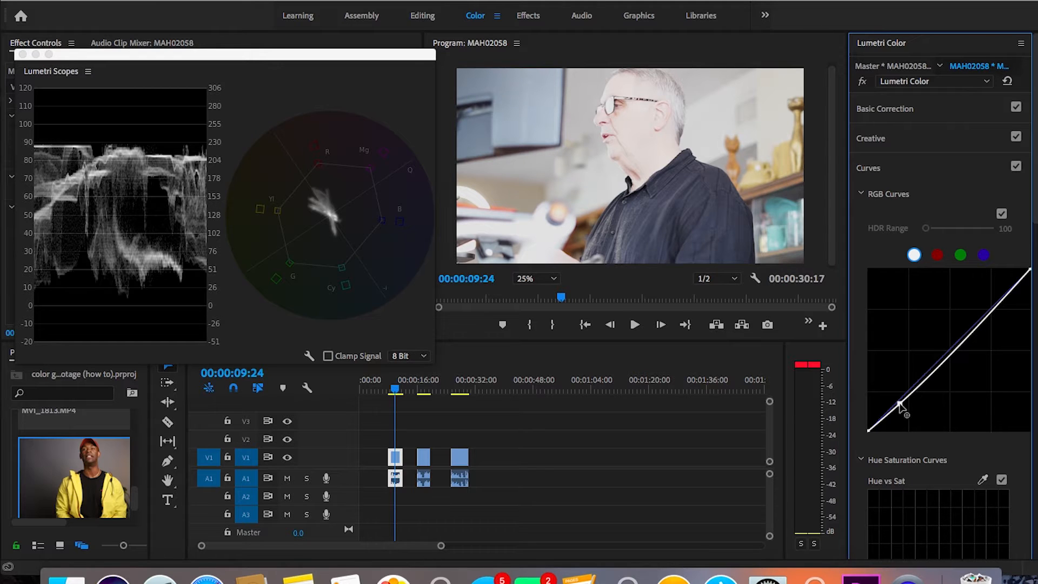
drag(900, 404, 900, 405)
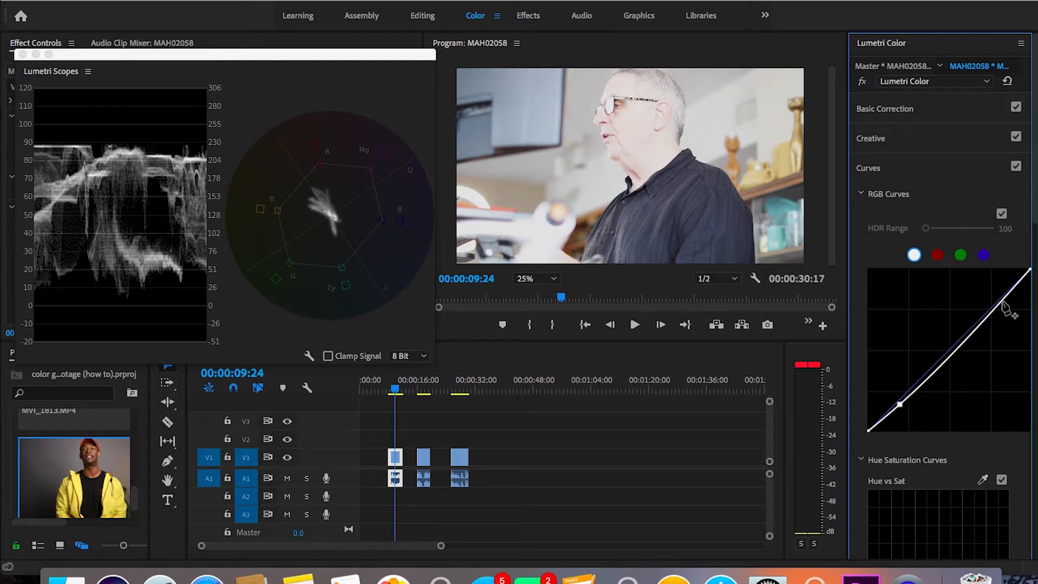
drag(1003, 301, 1001, 297)
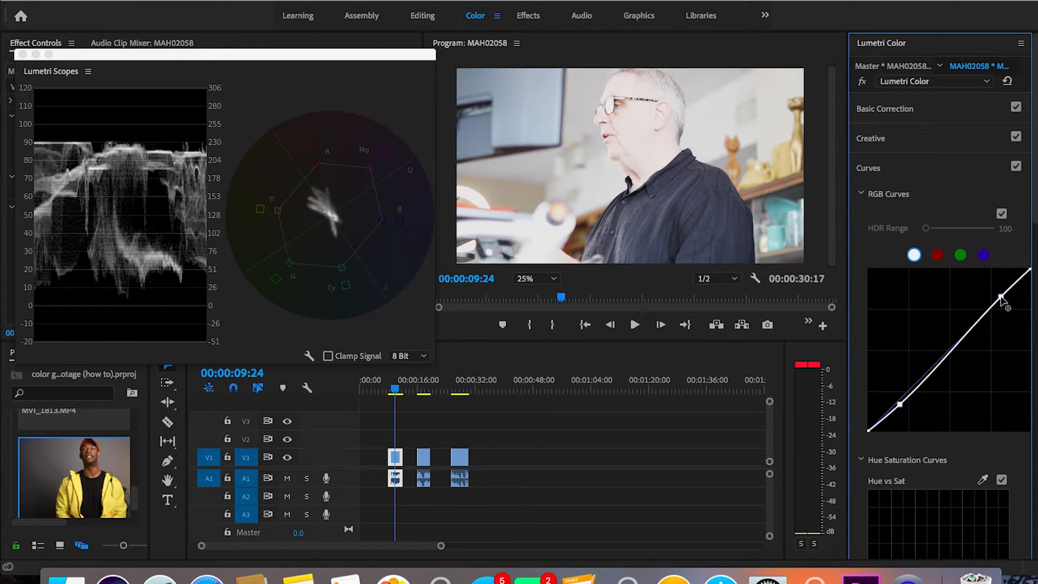
Step: Reduce both the whites and the highlights of the clip to -32.6 in Basic Correction
click(888, 118)
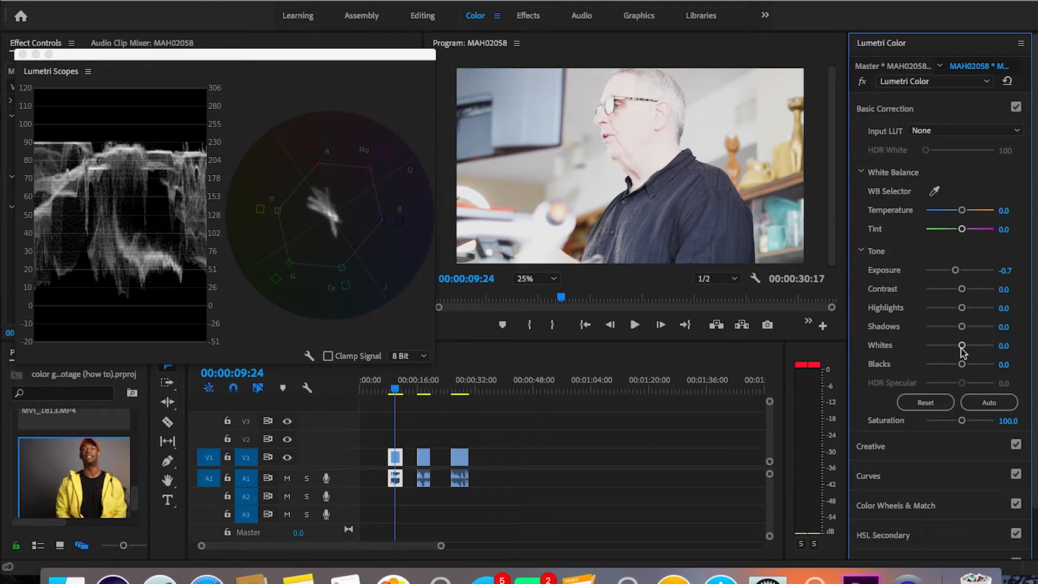
drag(962, 348, 950, 351)
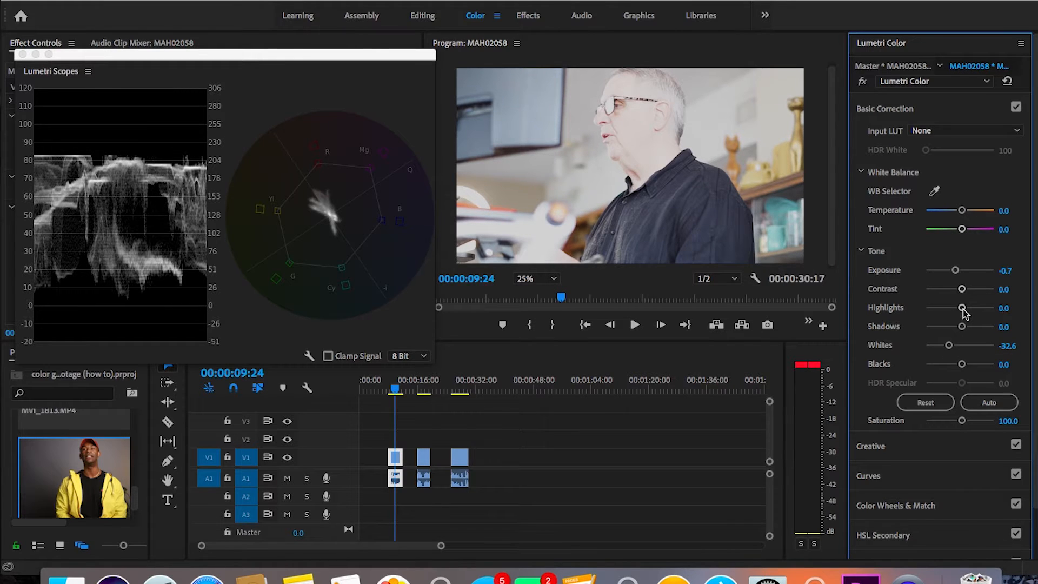
drag(962, 308, 949, 312)
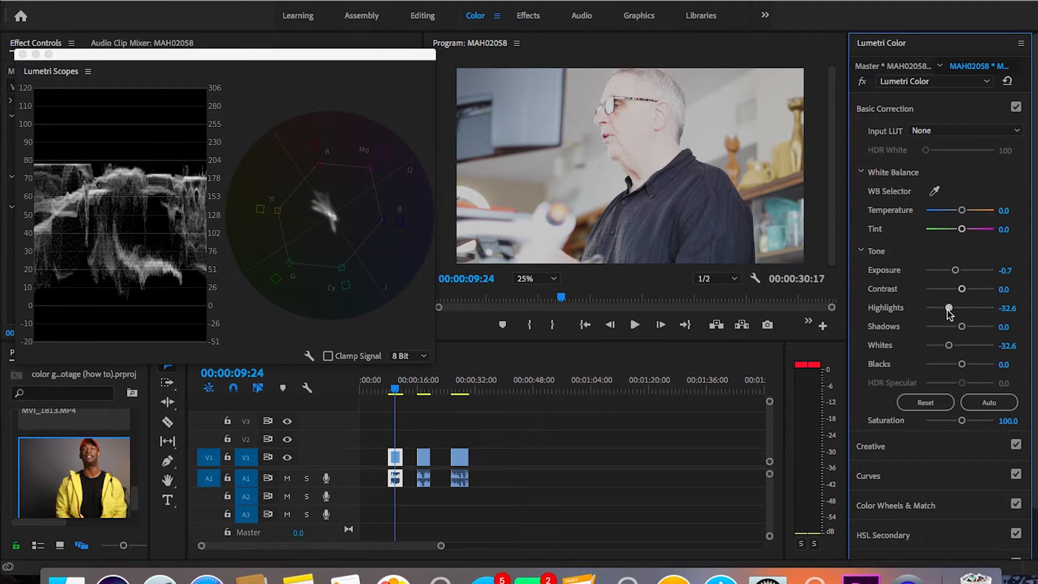
Step: Set the clip's Basic Correction saturation to 125
click(1008, 422)
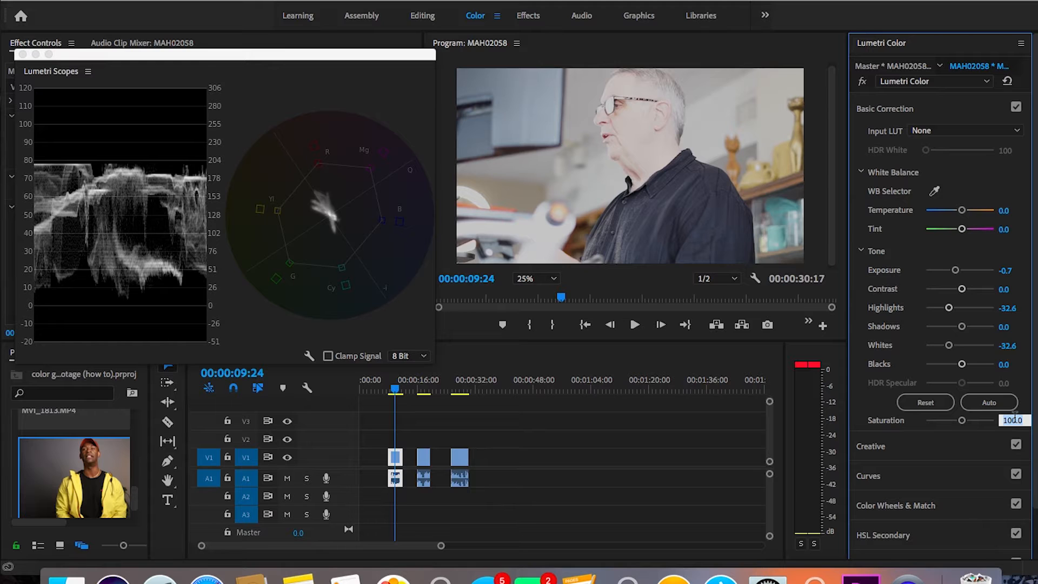
text(125)
key(Return)
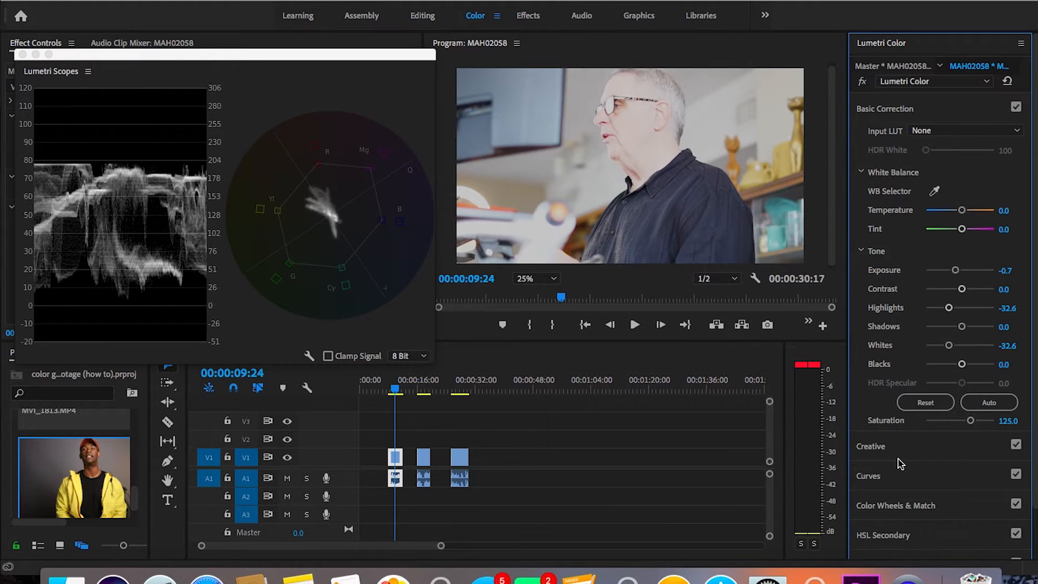
Step: Open the file browser for choosing a custom Creative look for the clip
click(872, 448)
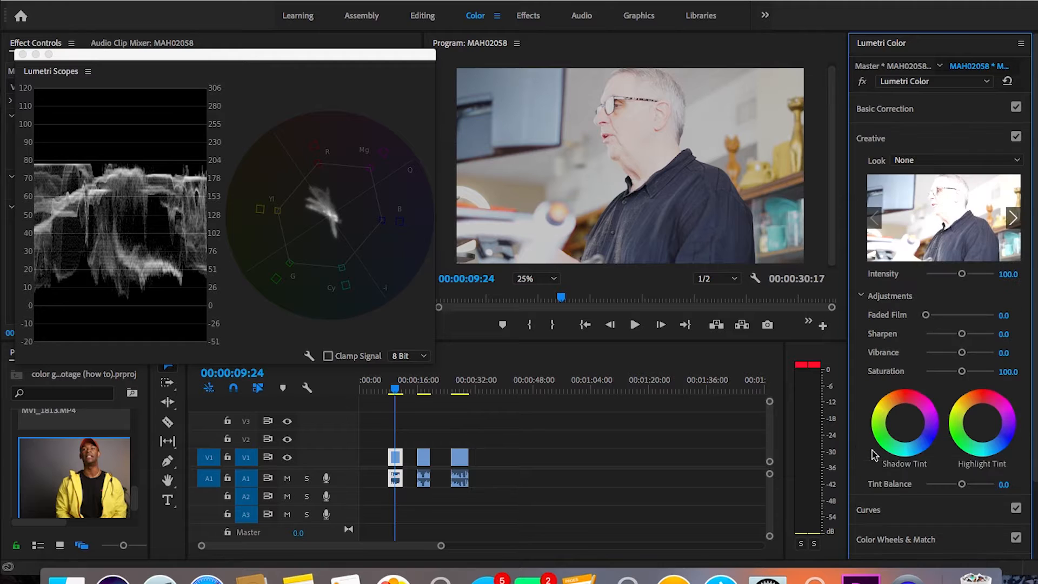
click(939, 164)
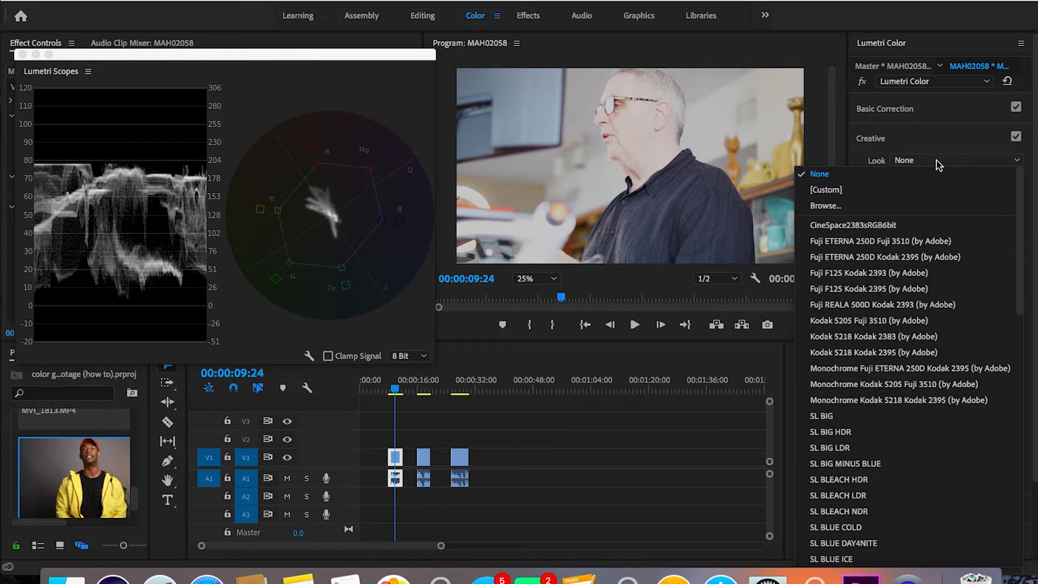
click(864, 204)
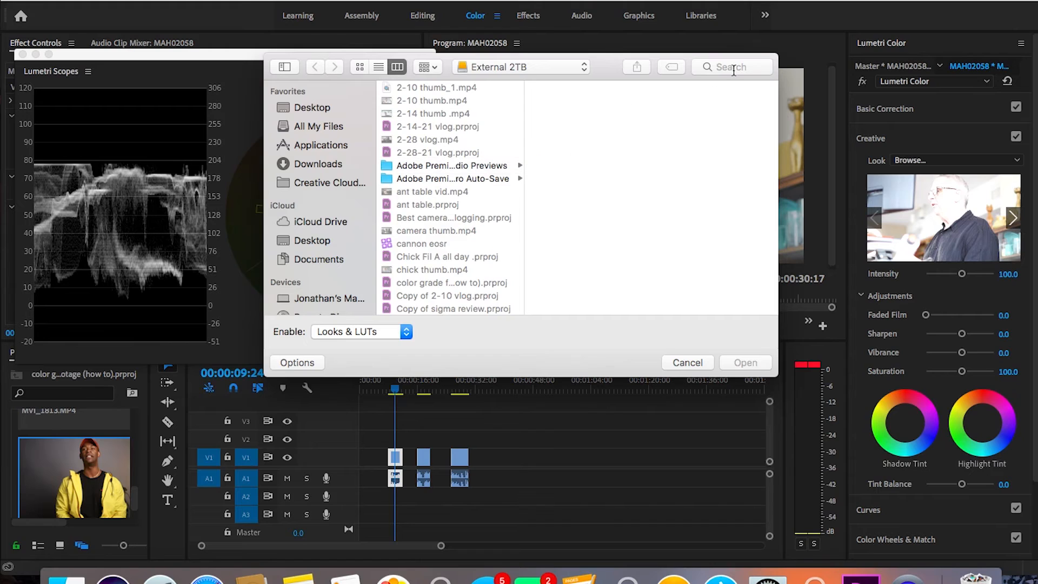
Step: Try to find the LUT file by searching the Mac for "jons lut"
click(734, 68)
text(jons lut)
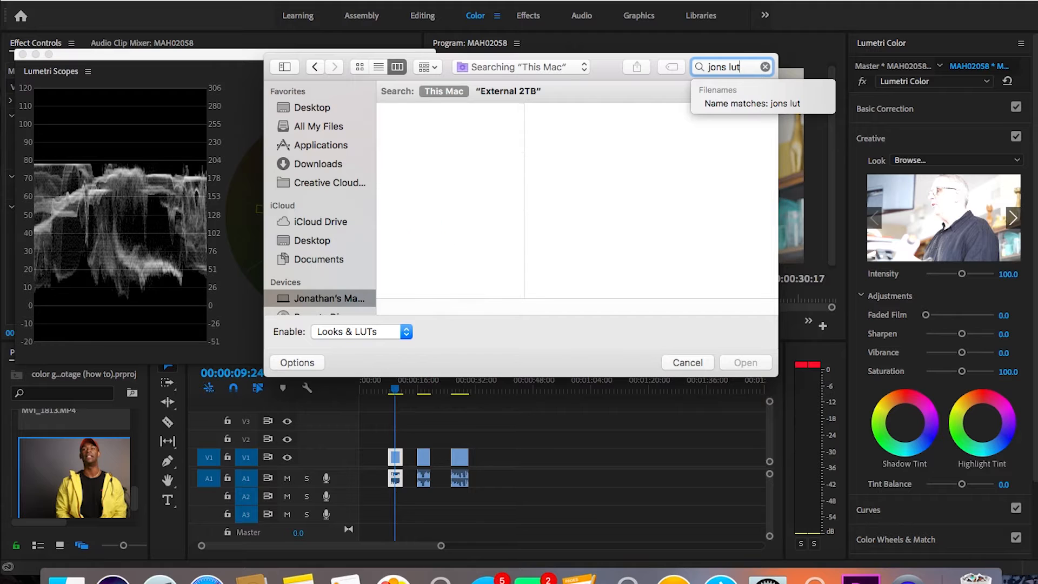
scroll(335, 239, down, 4)
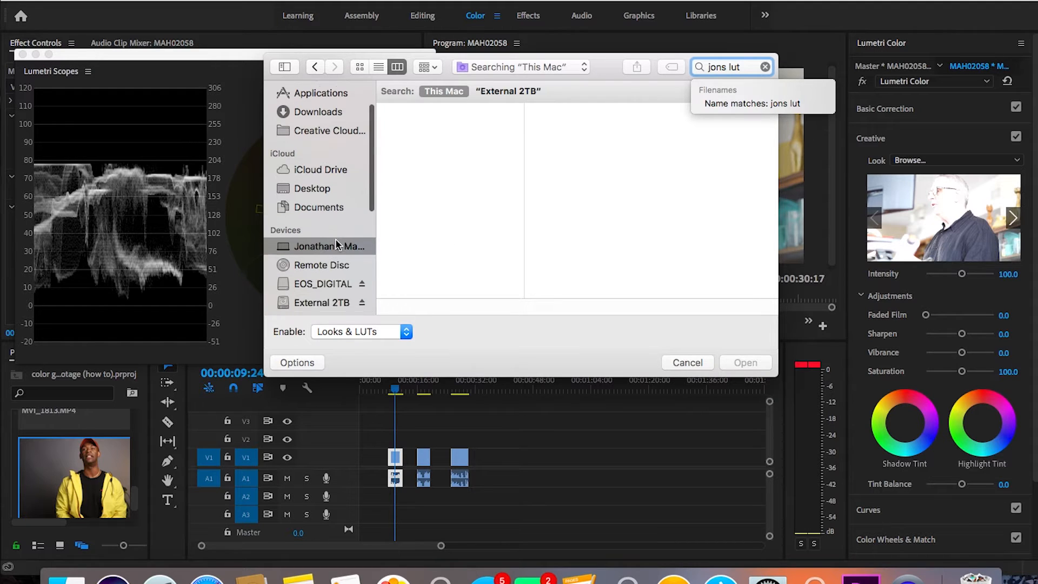
Step: Search for "jon's lut" and apply the file Jon's Lut.cube as the clip's Creative look
click(320, 265)
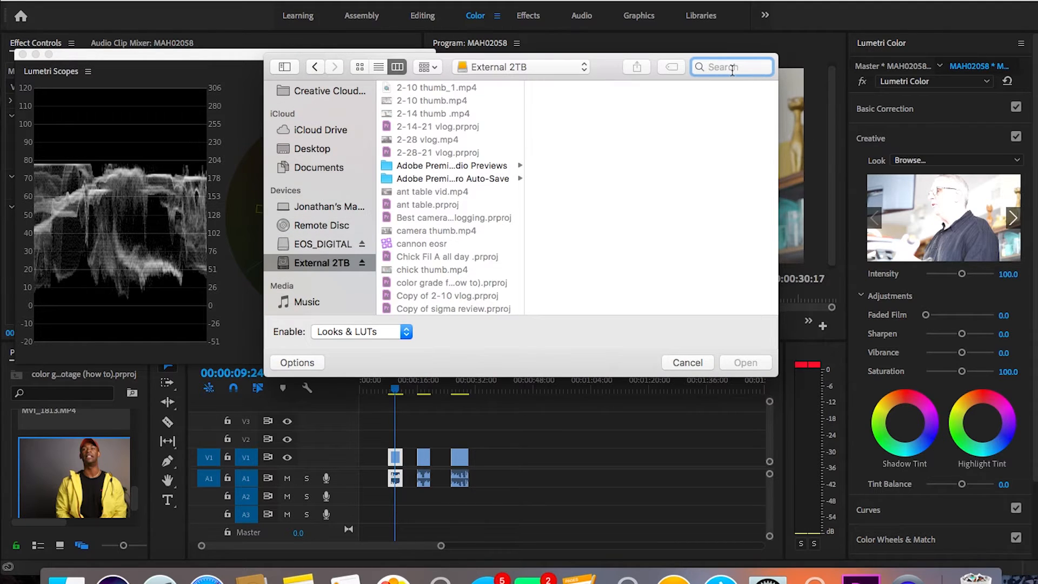
text(jon's lut)
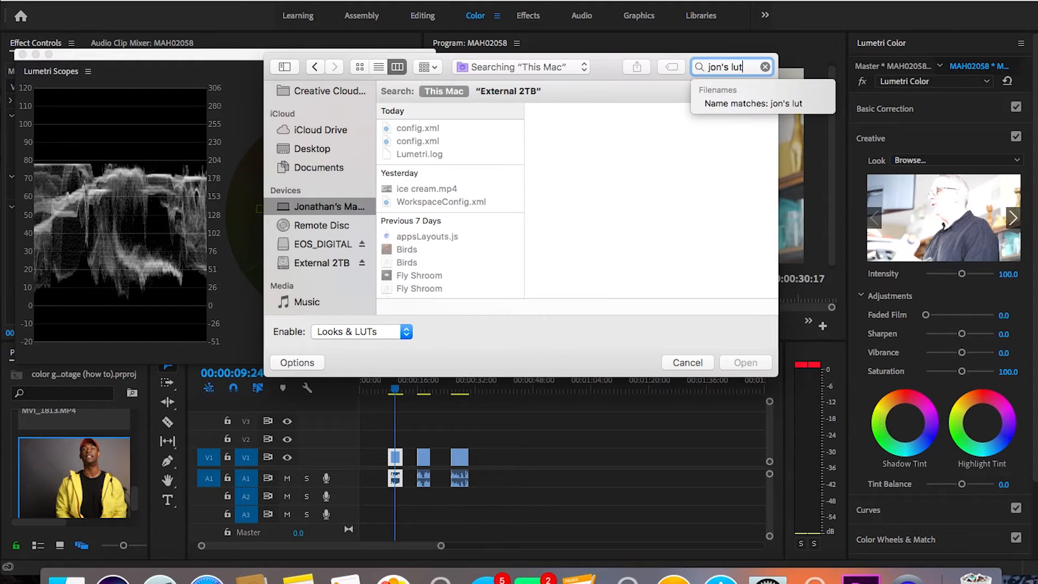
click(447, 132)
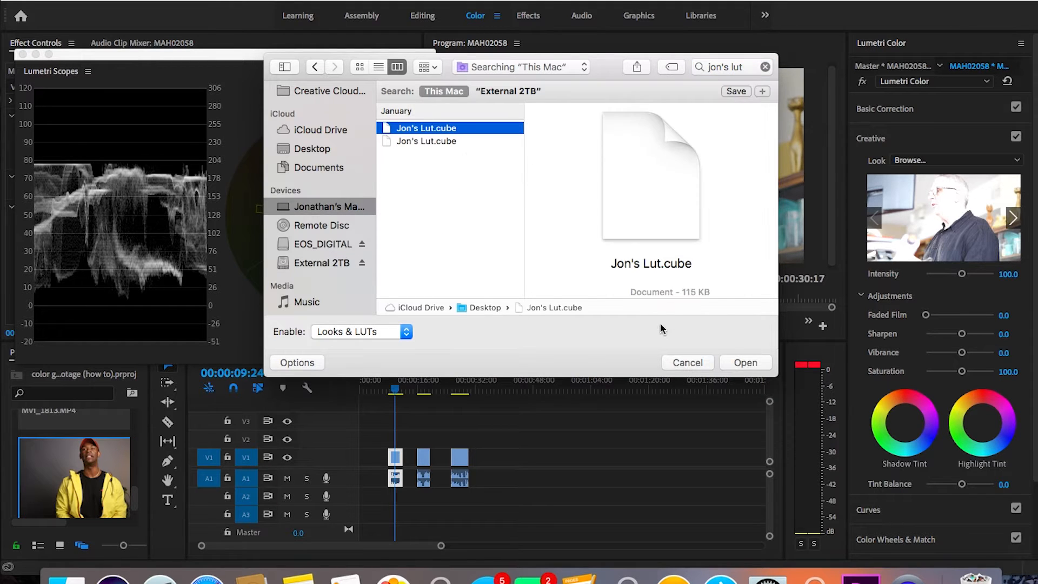
click(743, 363)
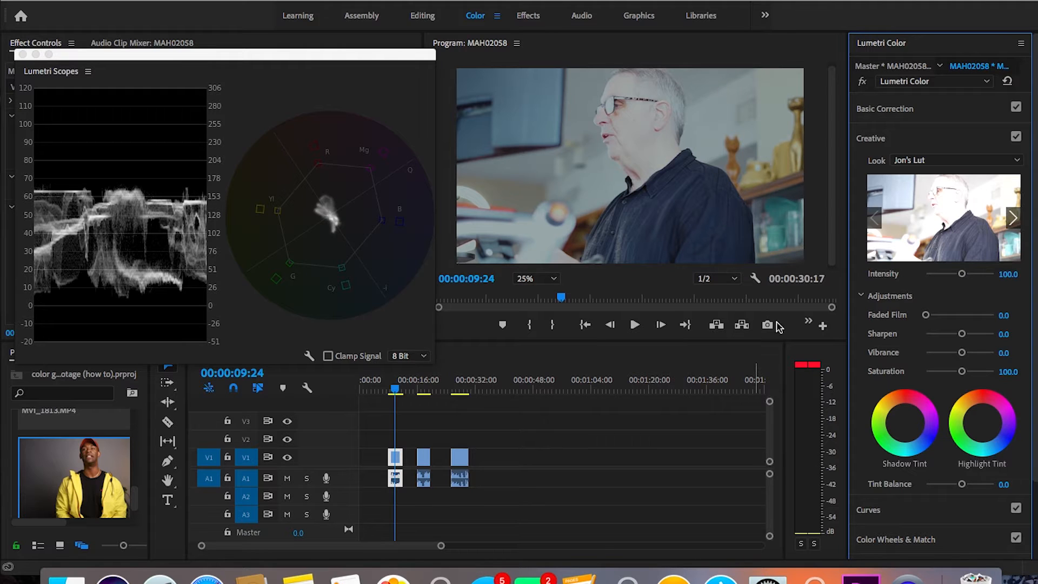
Step: Set the intensity of the applied Creative look to 85
click(895, 111)
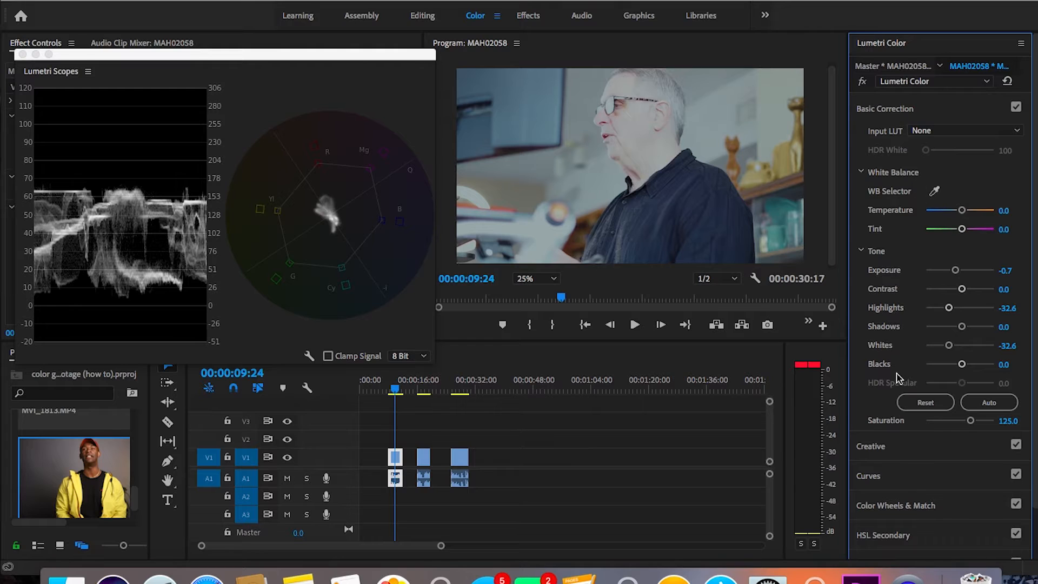
click(875, 452)
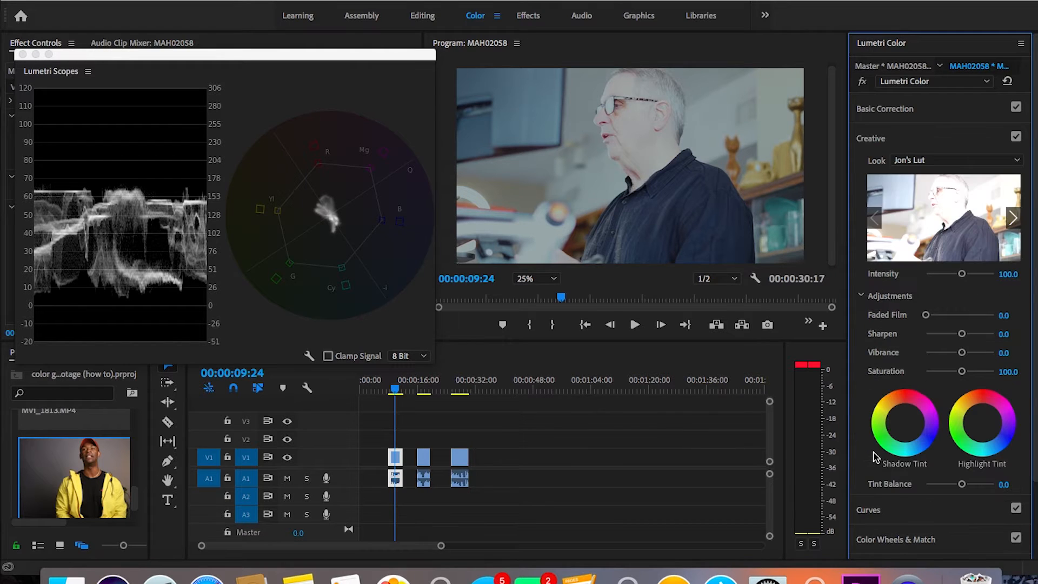
click(1013, 274)
text(85)
key(Return)
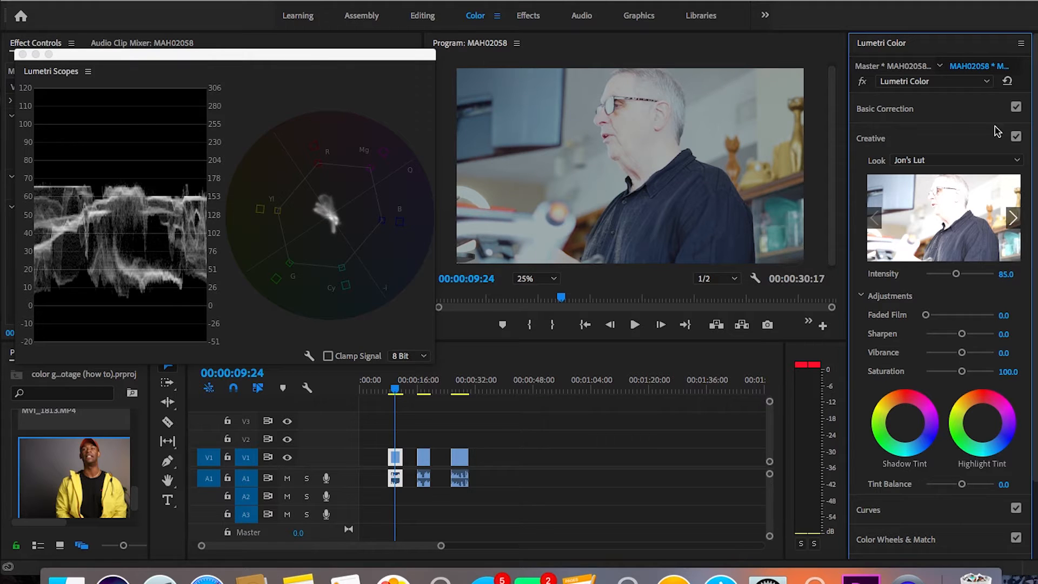
Step: Warm the clip's temperature to 22.1 and lower its shadows to -36.8 in Basic Correction
click(896, 106)
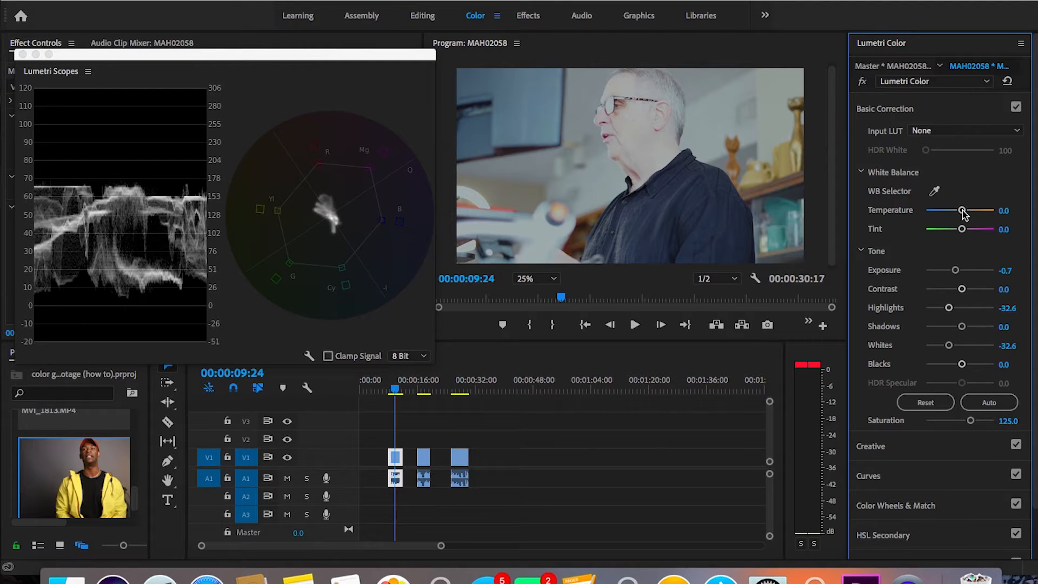
drag(964, 212, 969, 214)
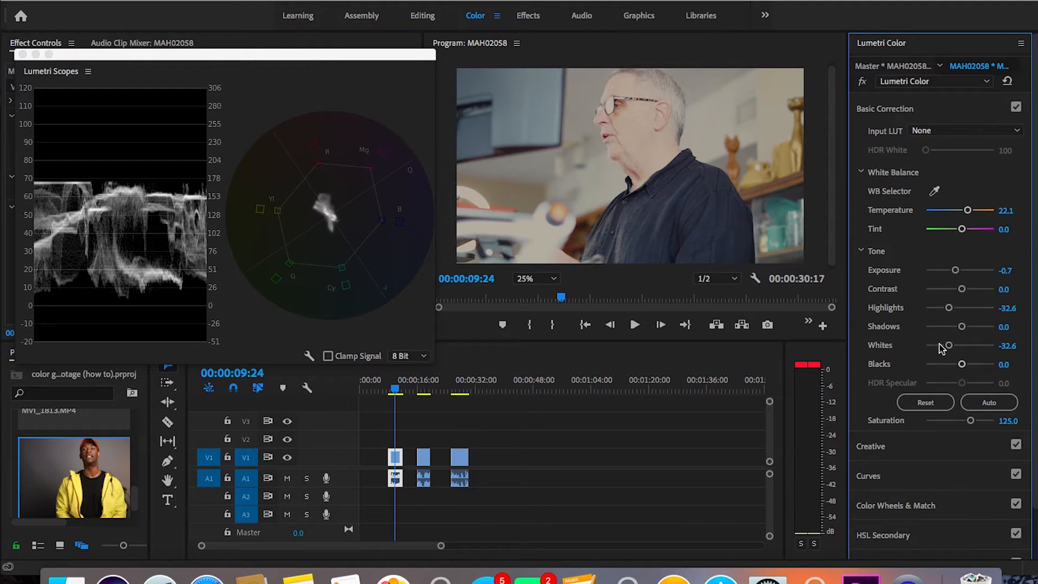
drag(962, 328, 947, 331)
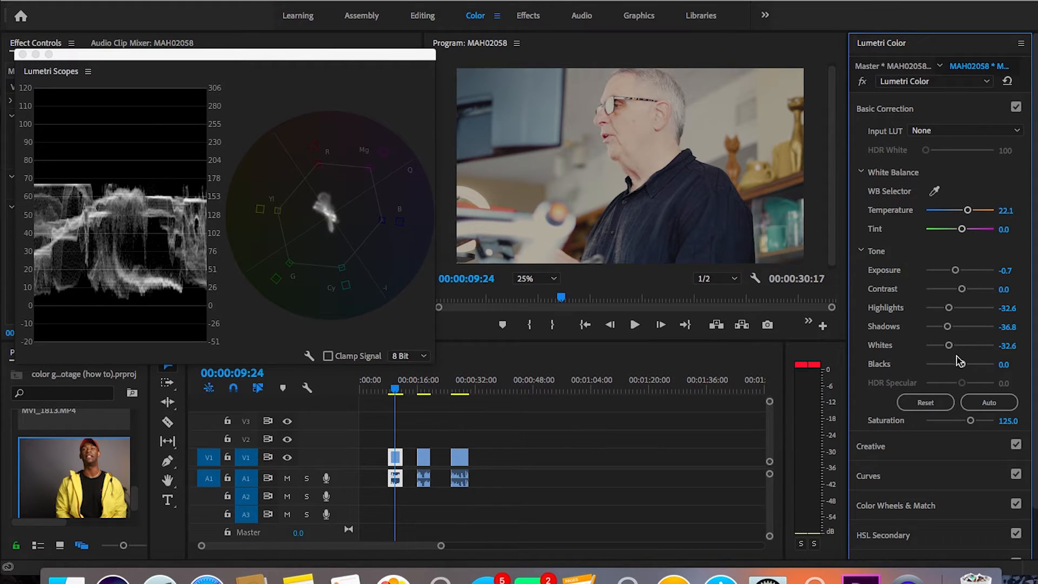
Step: Set the clip's Basic Correction saturation to 128 and lower its highlights to -34.7
click(1007, 421)
text(128)
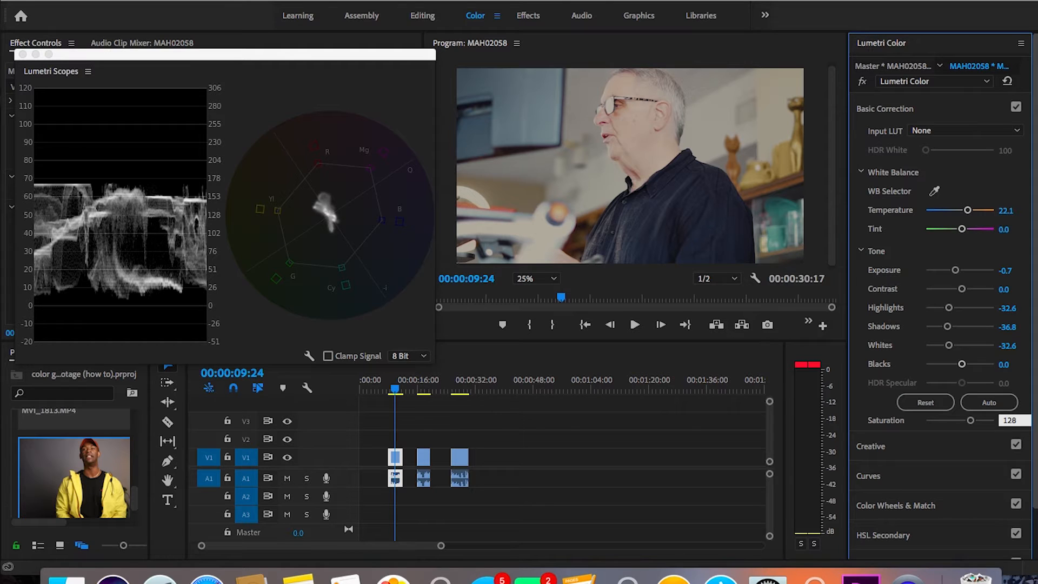
key(Return)
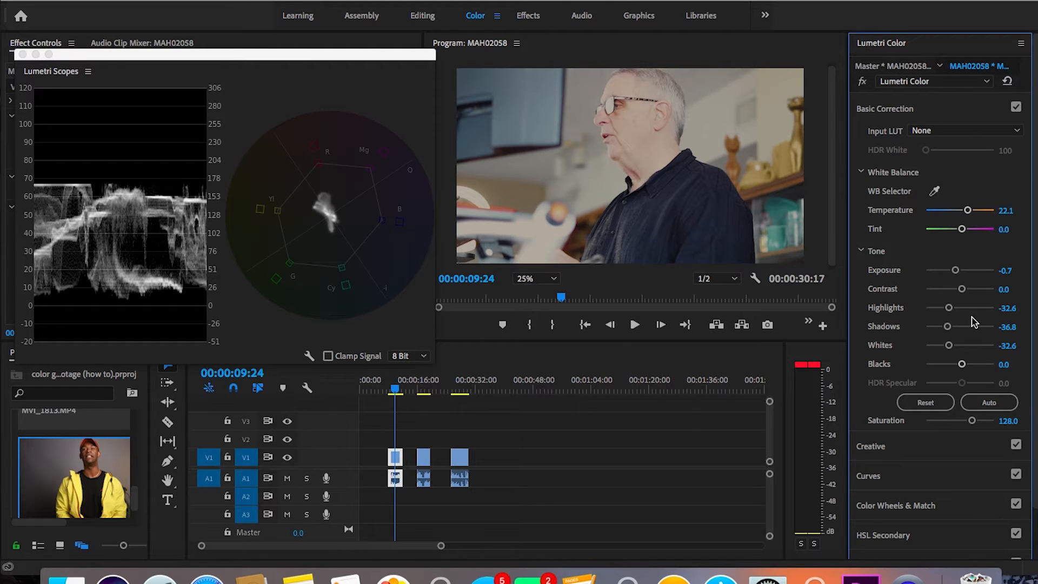
drag(951, 311, 949, 313)
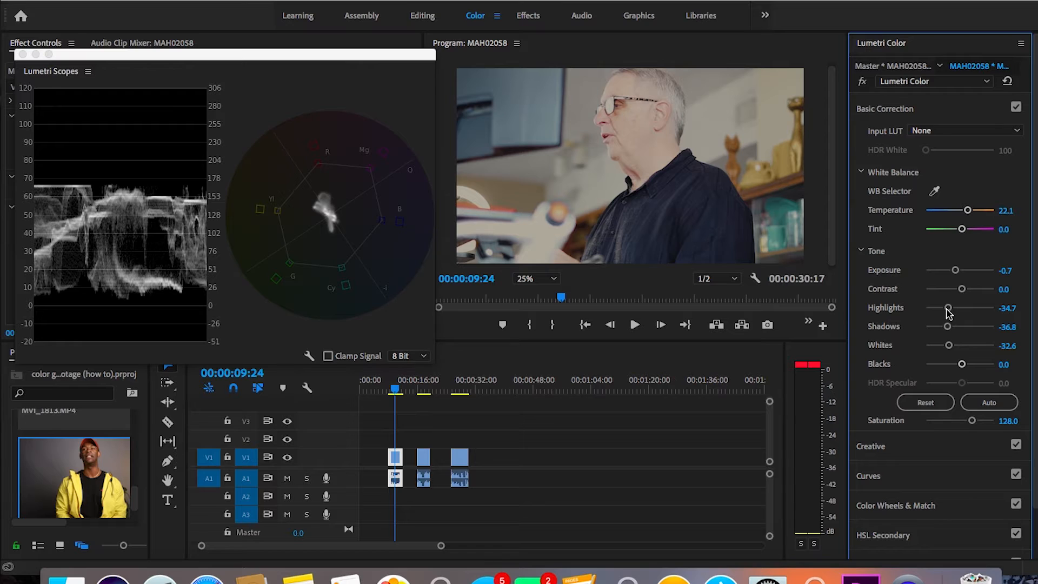
Step: Bypass the Lumetri Color effect and re-enable it to compare the clip before and after grading
click(863, 82)
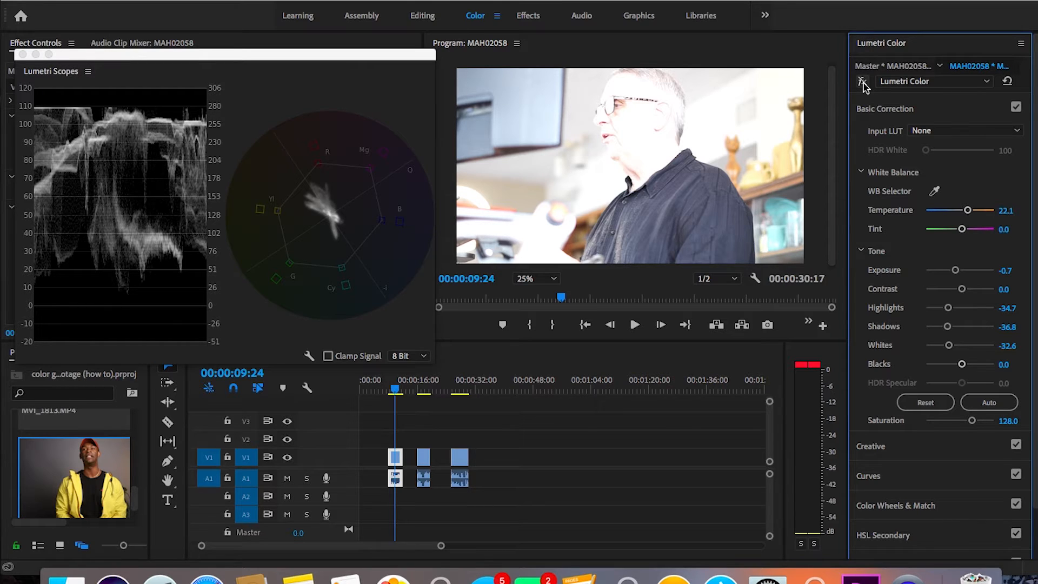
click(863, 82)
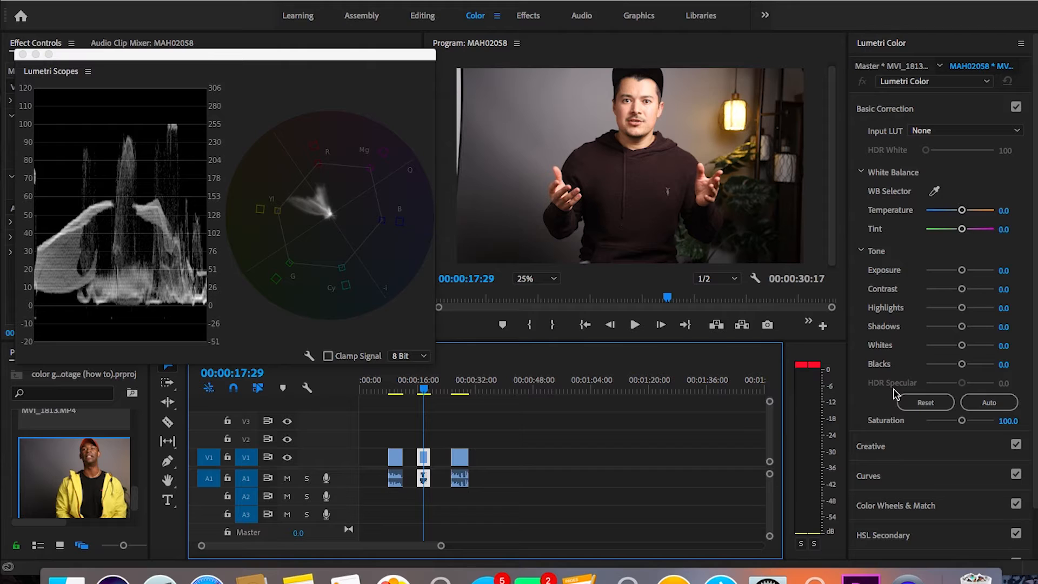
Step: Find Jon's Lut.cube on the computer and apply it as the Creative look on the second clip
click(875, 445)
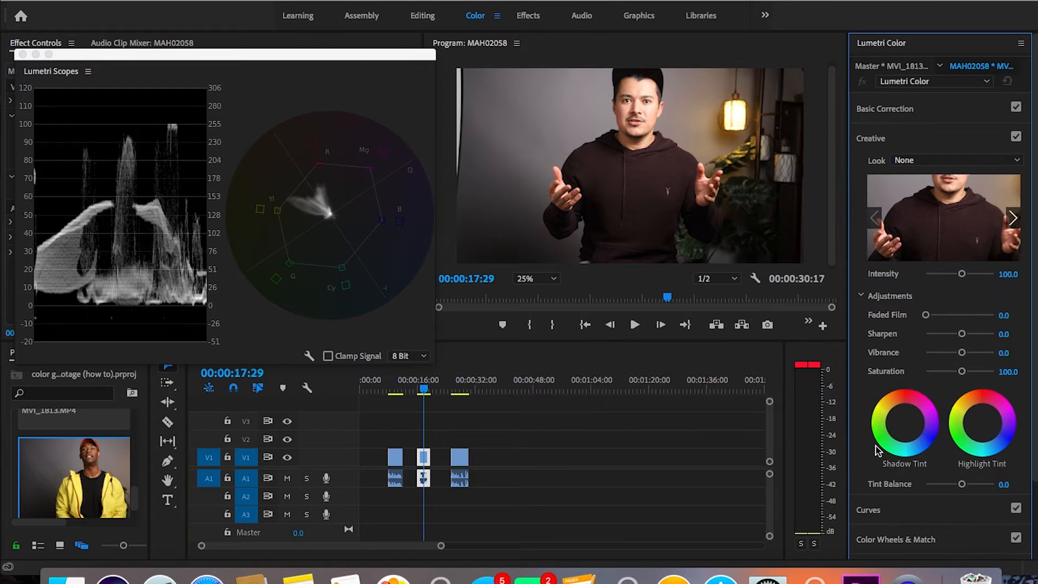
click(971, 160)
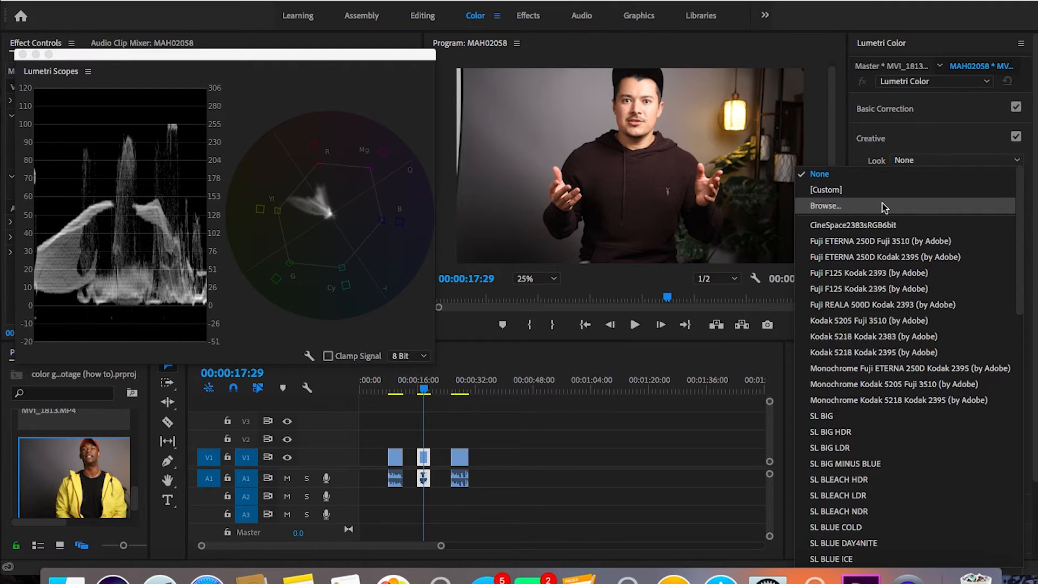
click(825, 206)
text(jon's)
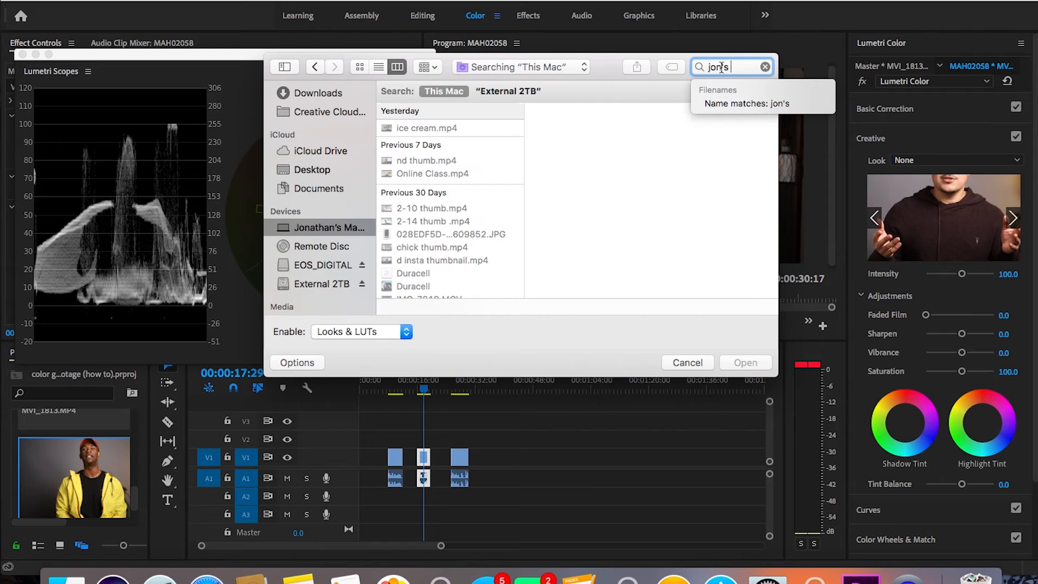
text( lut)
key(Return)
click(461, 128)
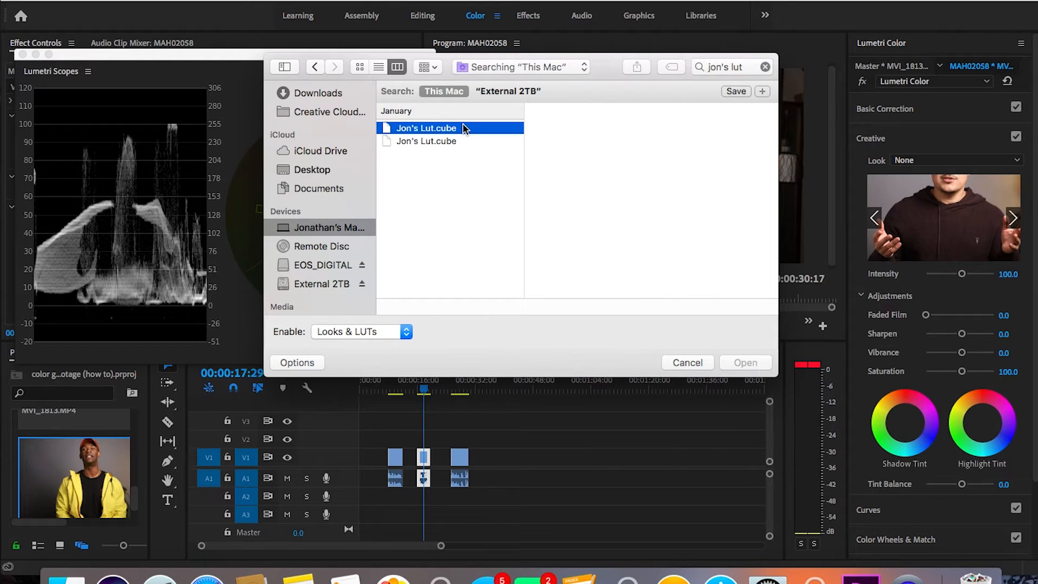
click(746, 363)
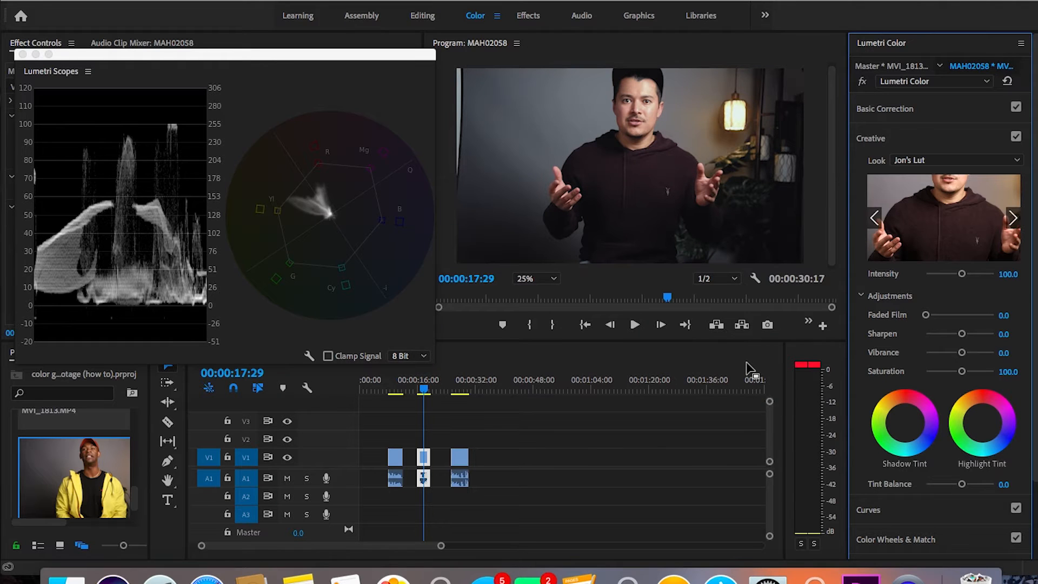
Step: Set the second clip's look intensity to 70, then disable and re-enable the Creative section to compare the result
click(1009, 274)
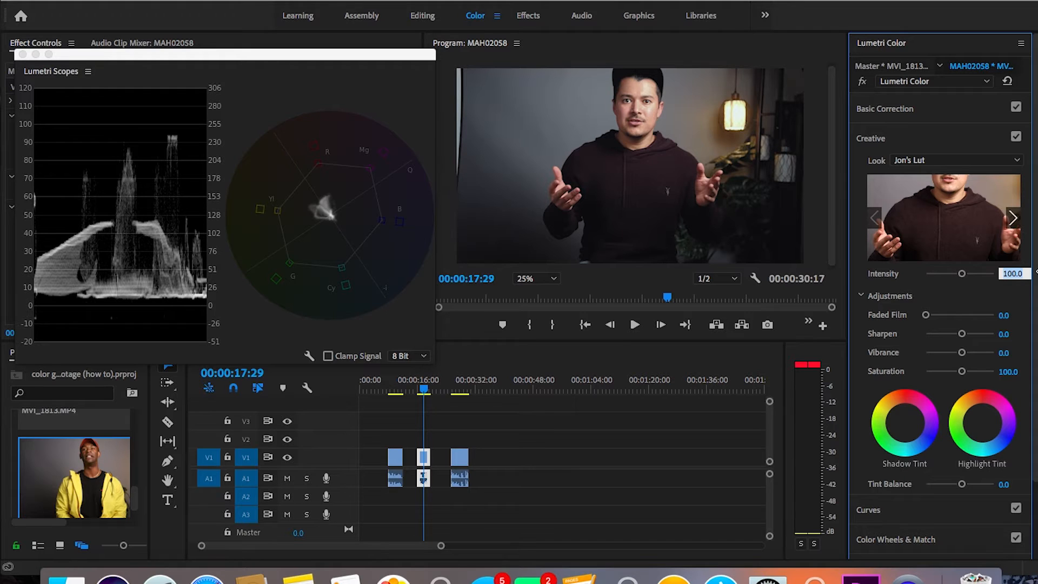
text(70)
key(Return)
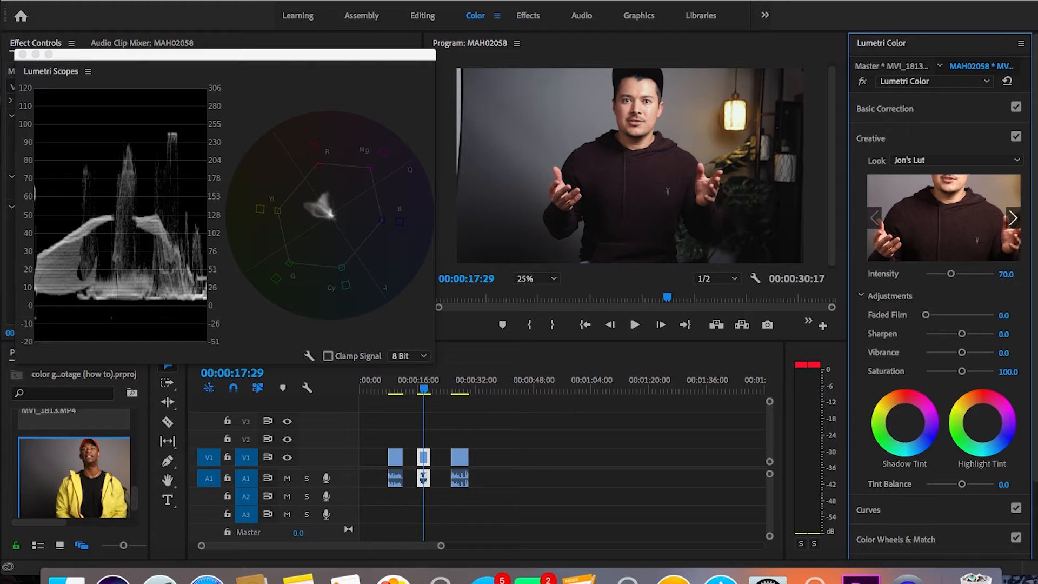
click(1016, 138)
click(1017, 138)
Step: In Basic Correction, set the second clip's highlights to -13.7, shadows to 13.7 and whites to -13.7
click(897, 114)
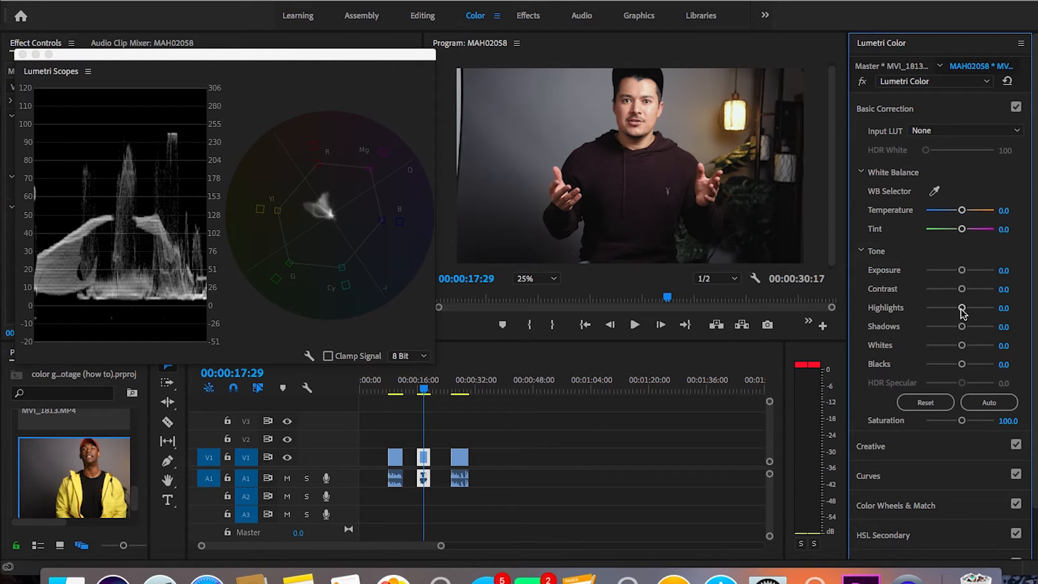
drag(963, 313, 956, 314)
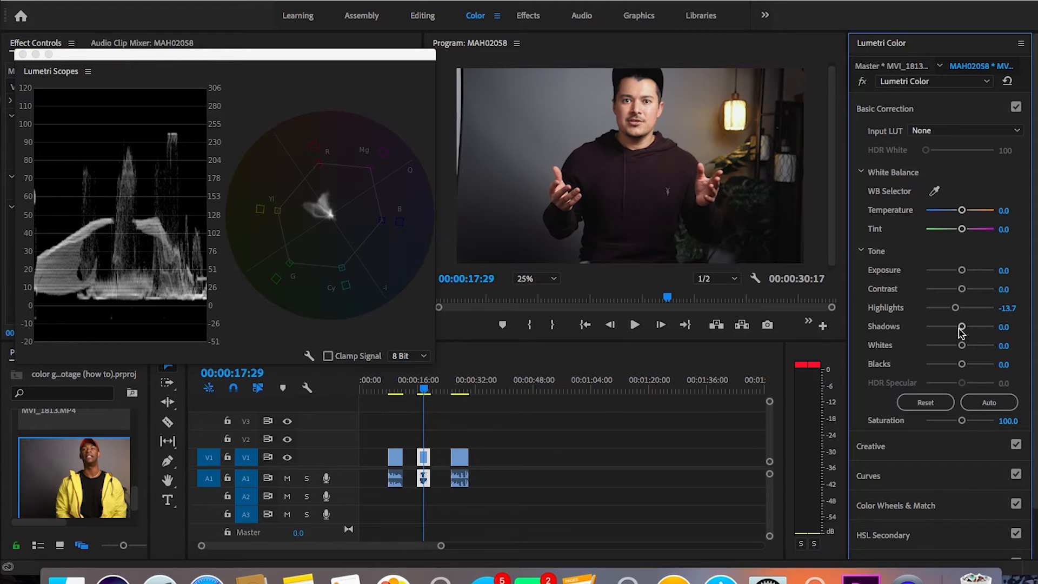
drag(961, 327, 964, 328)
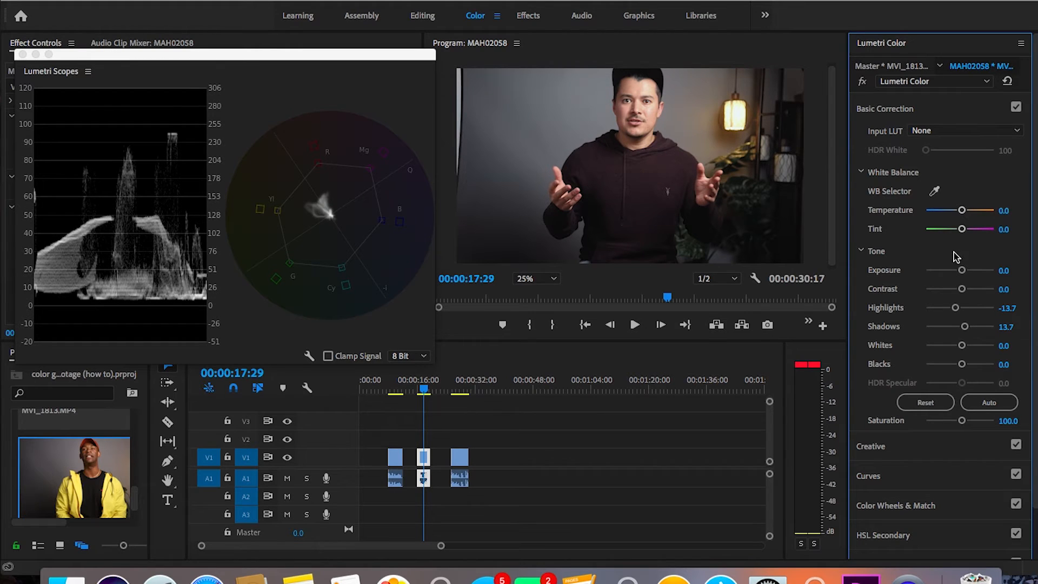
drag(960, 349, 956, 348)
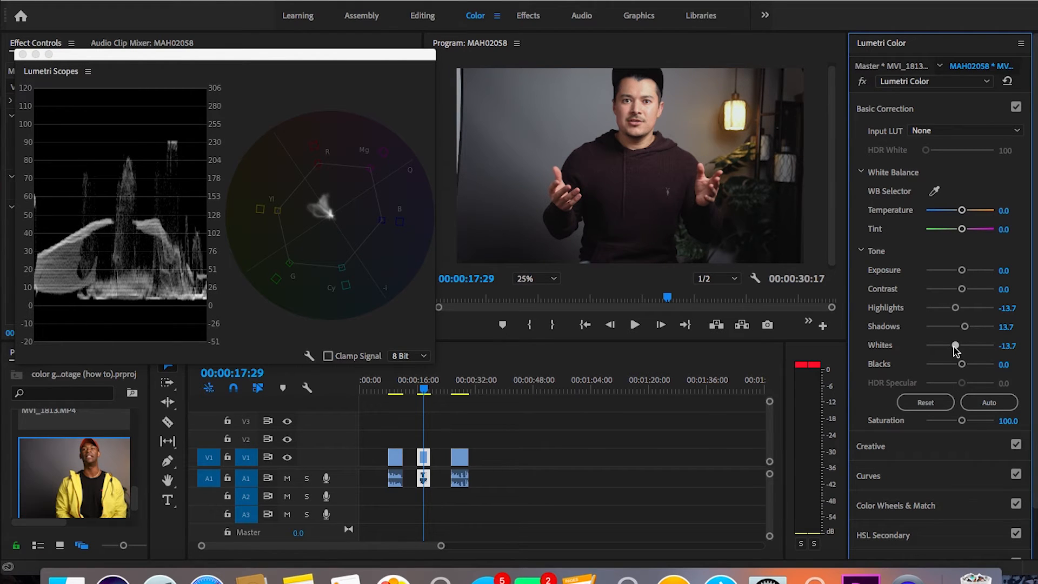
Step: Set the second clip's Basic Correction saturation to 110, then bypass and re-enable Lumetri Color to compare before and after
click(1009, 422)
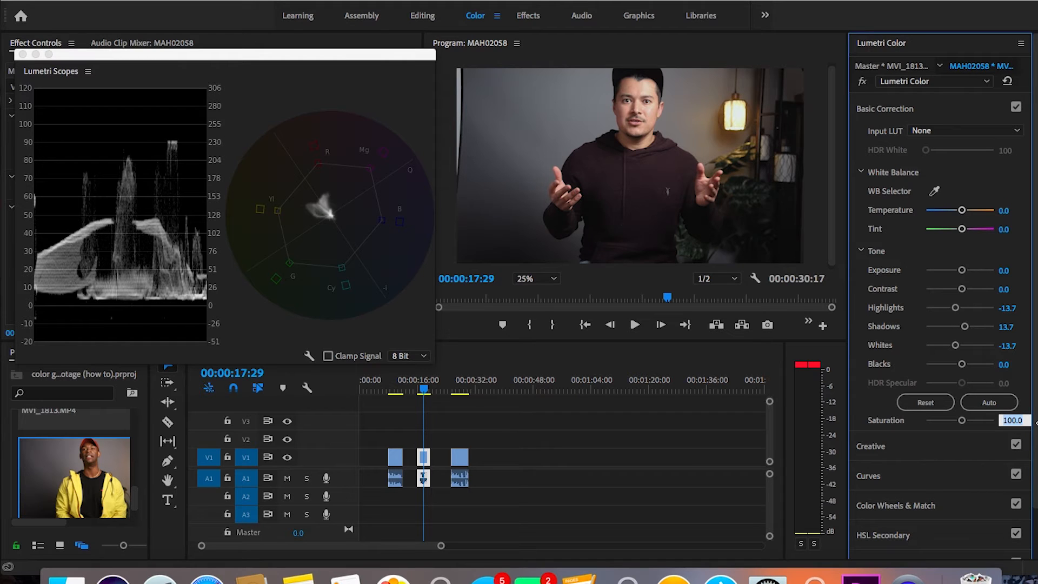
text(110)
key(Return)
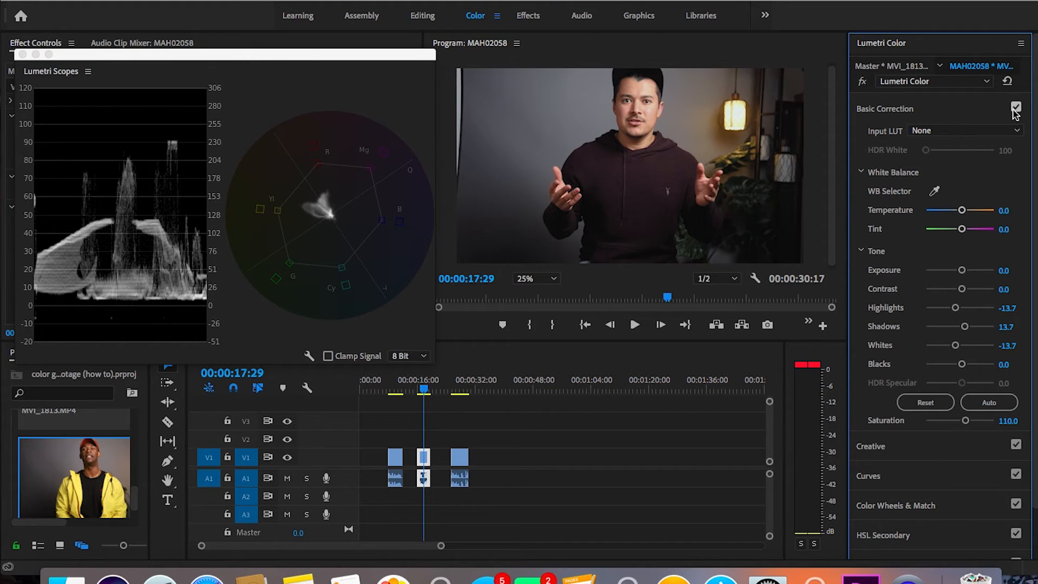
click(864, 82)
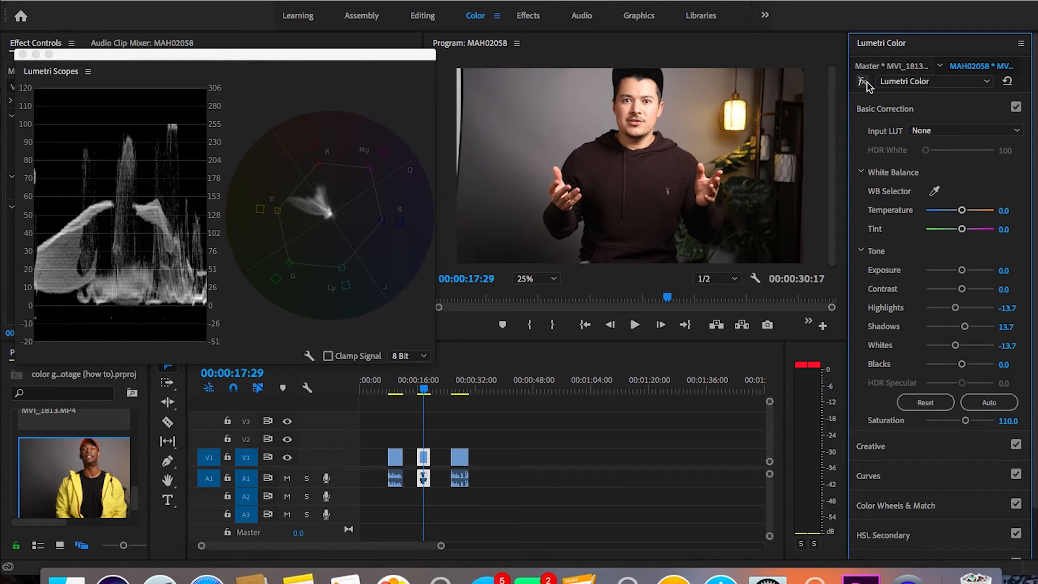
click(863, 82)
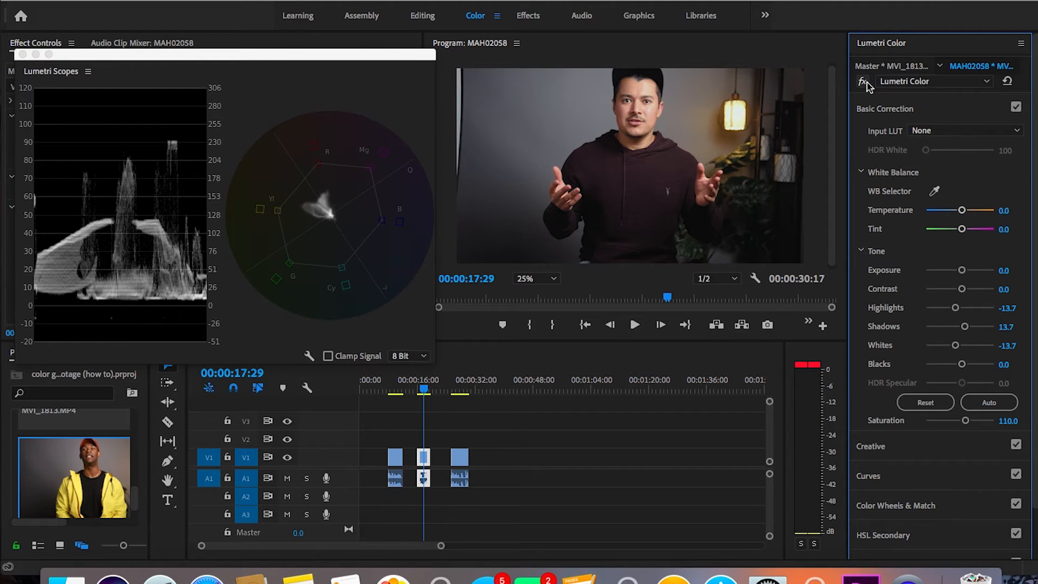
Step: Move the playhead to the third clip and slightly raise the highlights of its white RGB curve
click(457, 389)
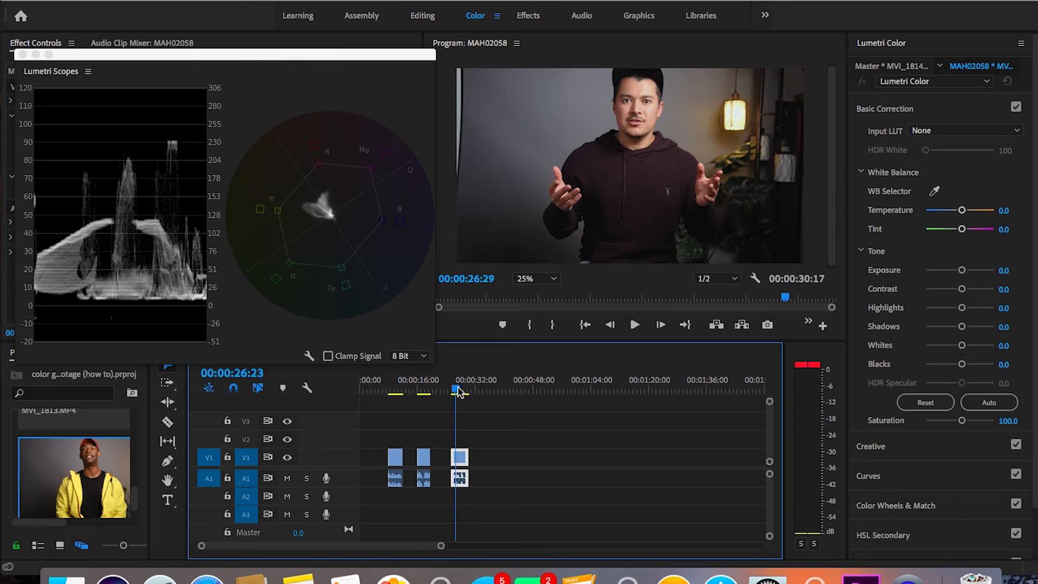
click(458, 389)
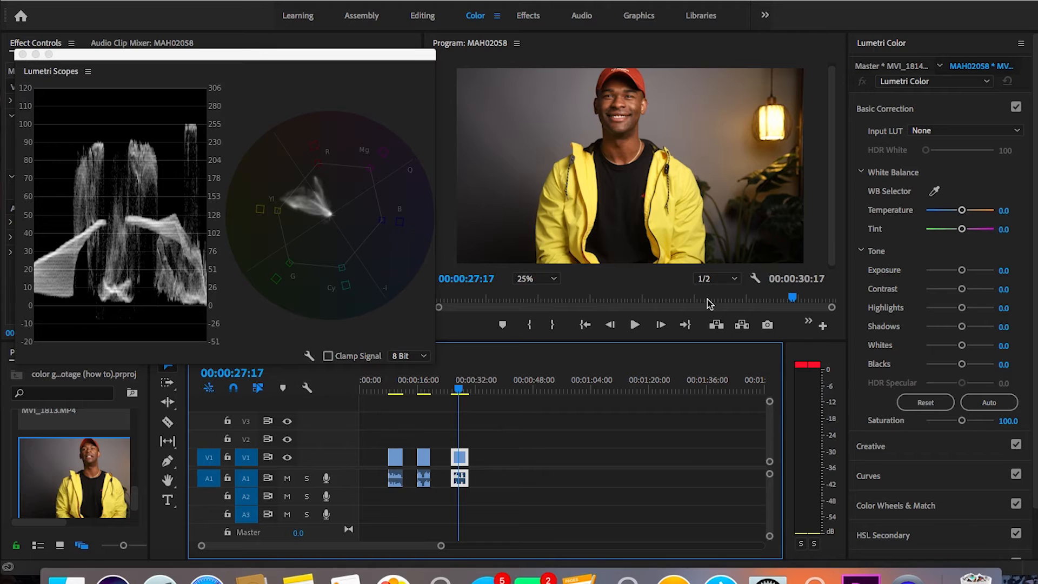
click(962, 272)
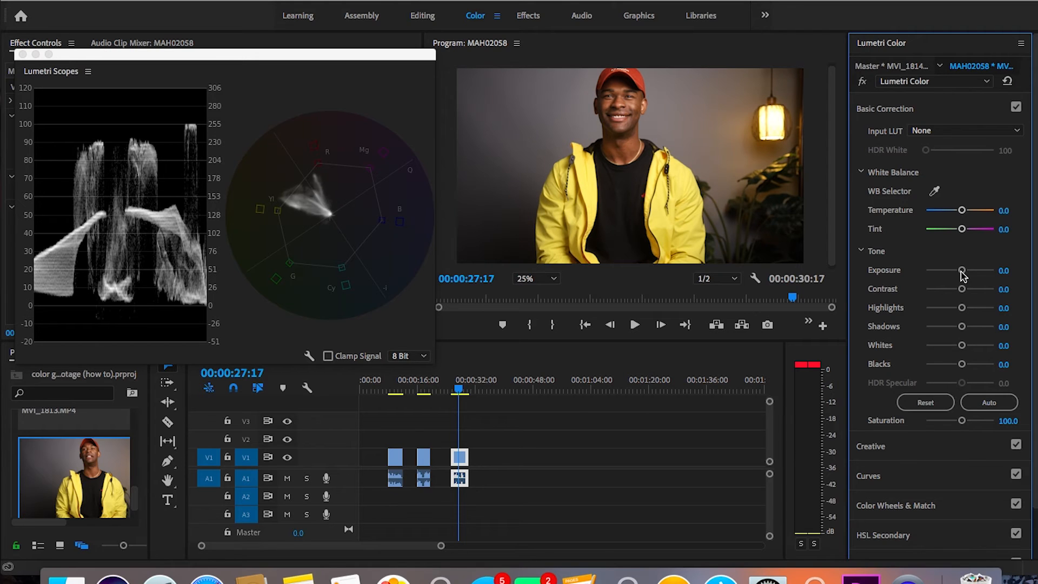
click(871, 476)
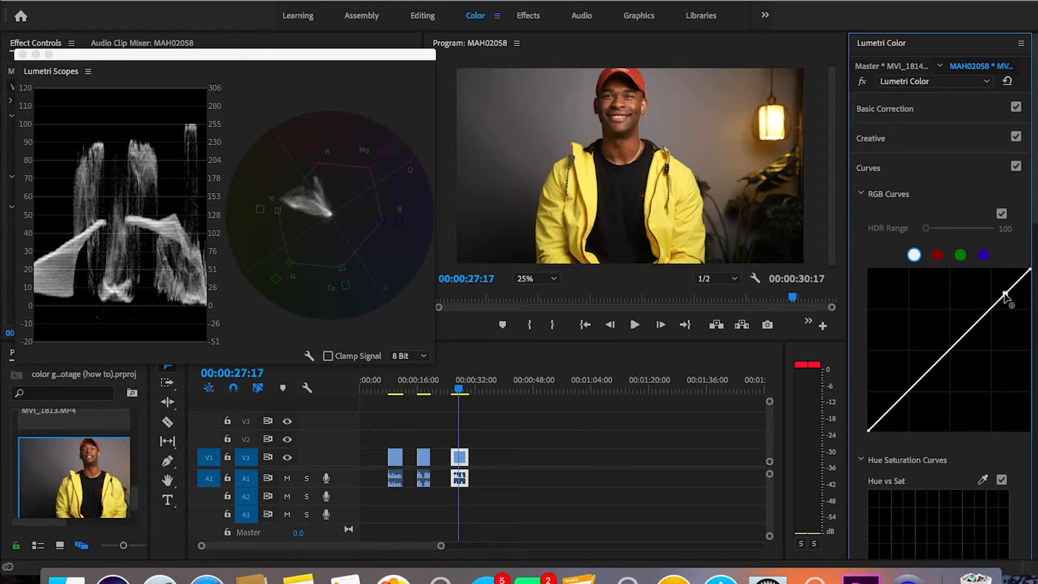
drag(1005, 292, 1004, 291)
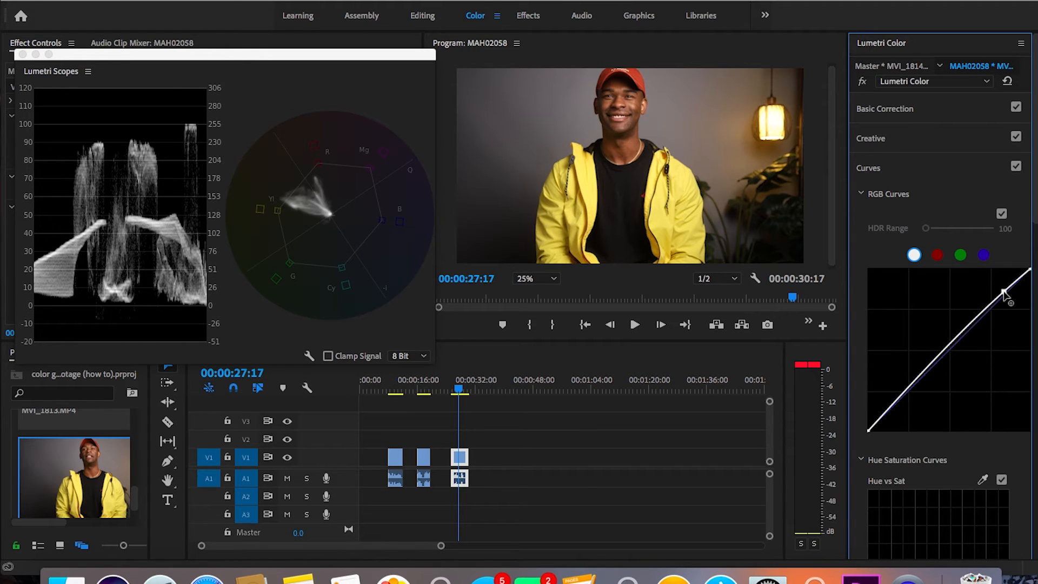
click(888, 410)
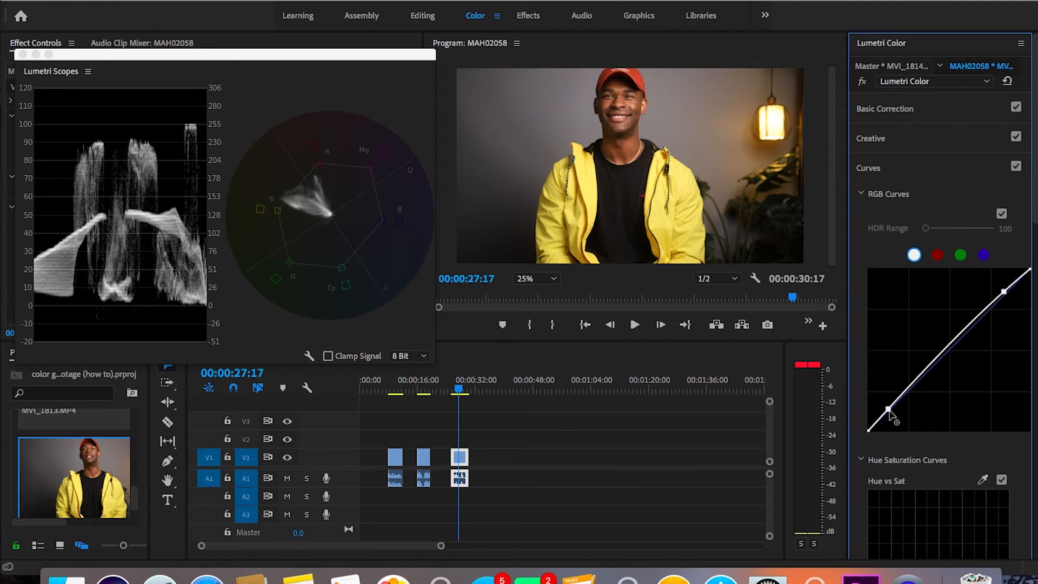
drag(889, 412, 891, 416)
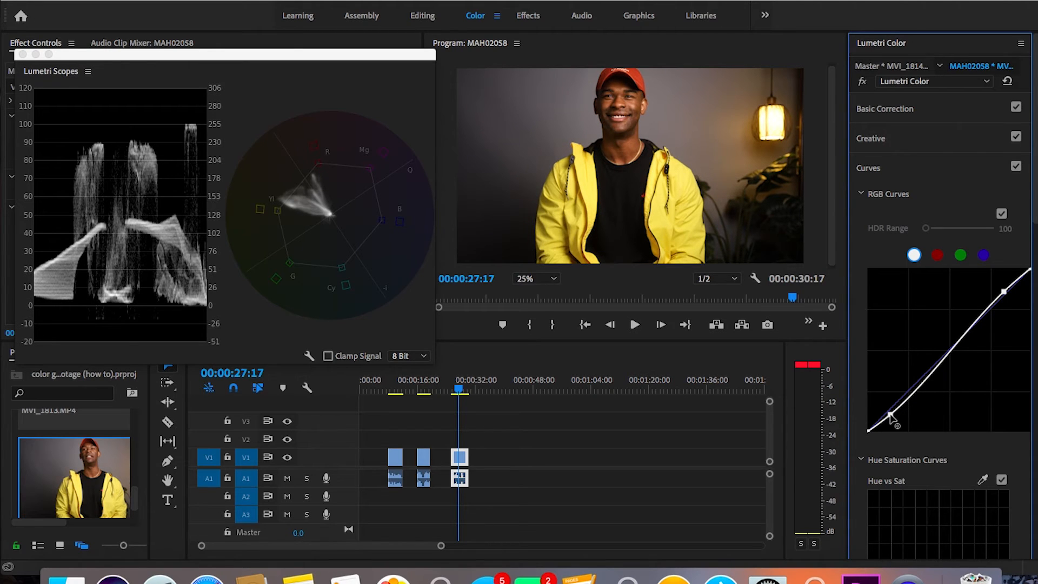
super+click(891, 417)
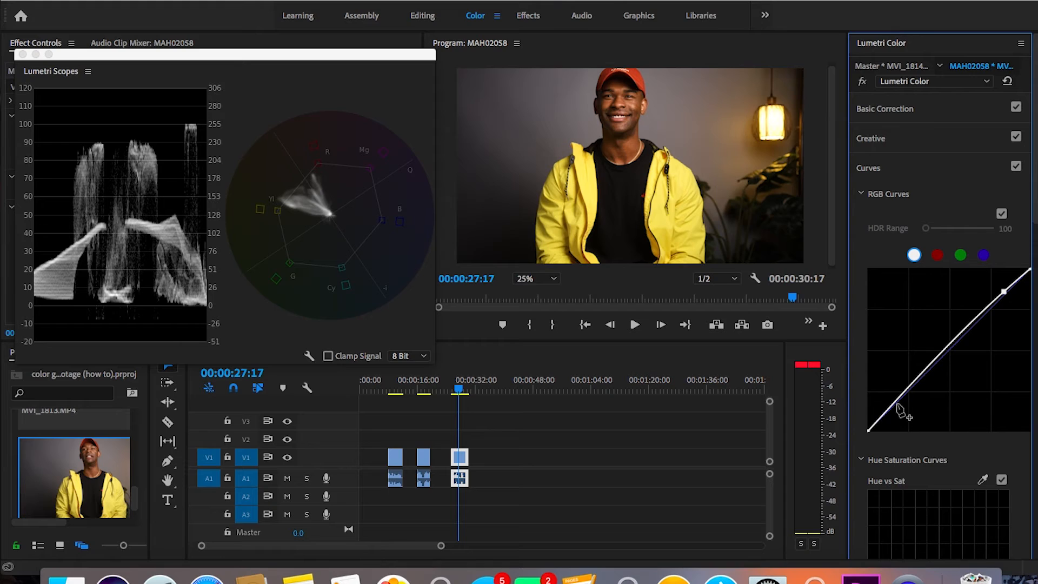
Step: Add a control point to the shadows of the third clip's RGB curve and lower it slightly
click(900, 398)
drag(900, 403, 901, 404)
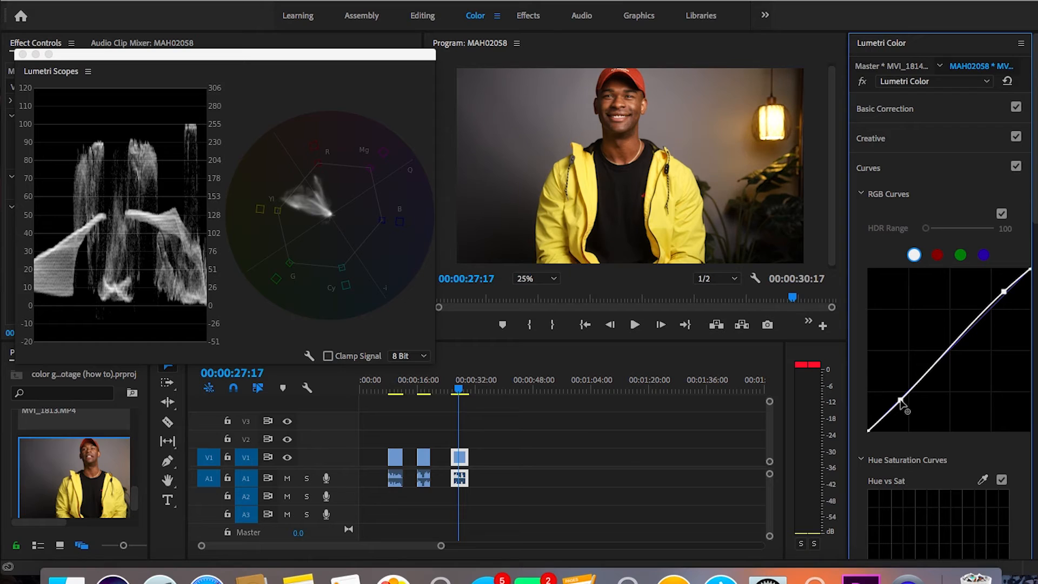
Step: Raise the third clip's shadows to 24.2 and whites to 24.2 in Basic Correction
click(894, 110)
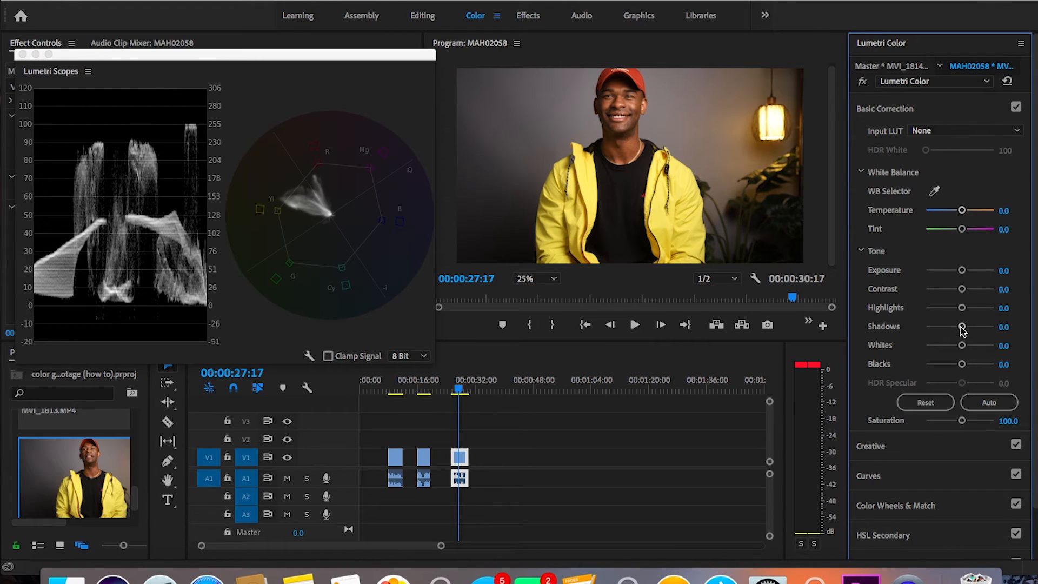
drag(962, 327, 964, 327)
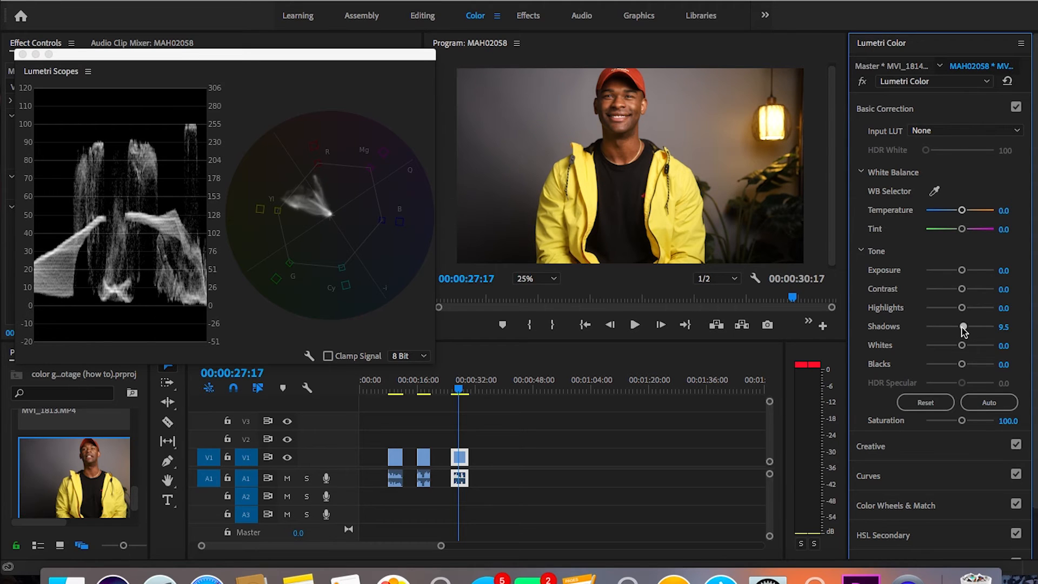
drag(964, 328, 968, 328)
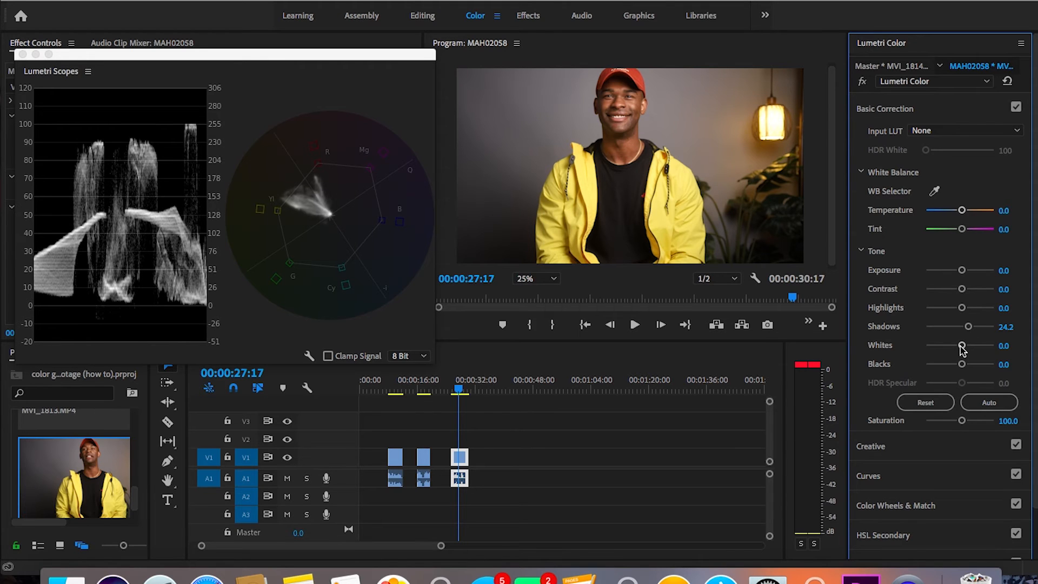
drag(962, 346, 968, 348)
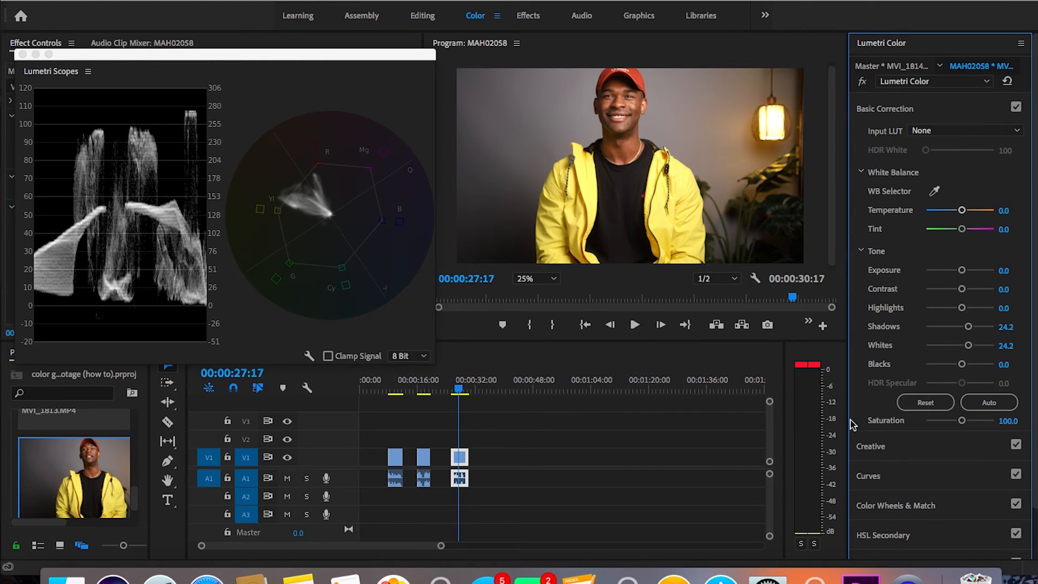
Step: Search for Jon's Lut.cube and apply it as the third clip's Creative look
click(873, 446)
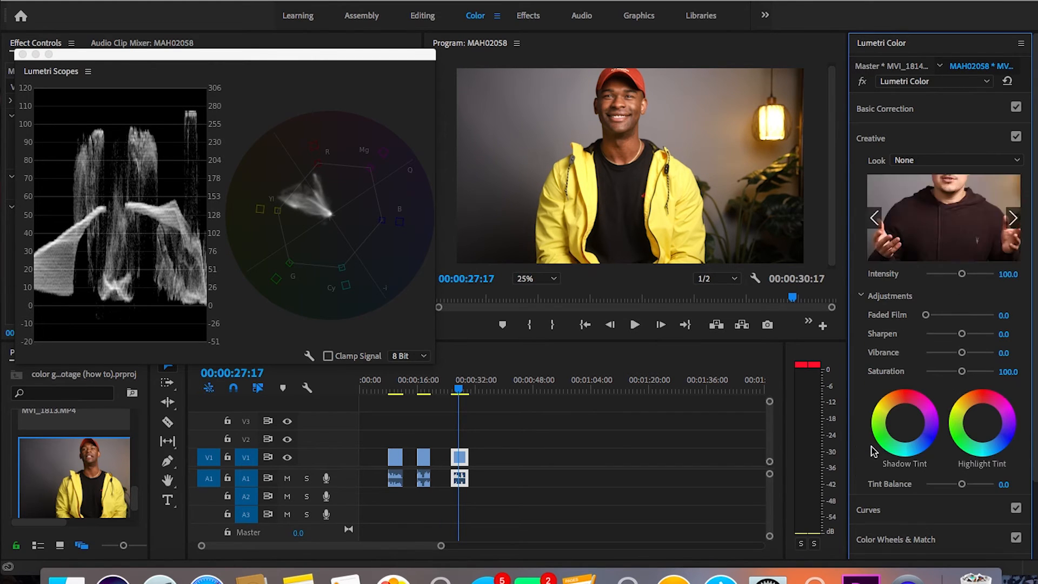
click(944, 164)
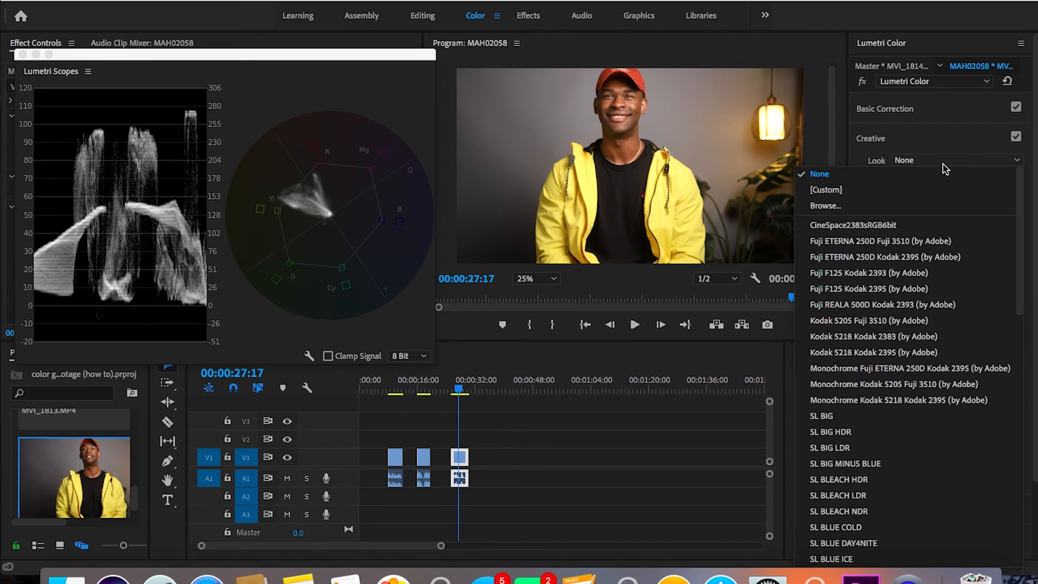
click(837, 207)
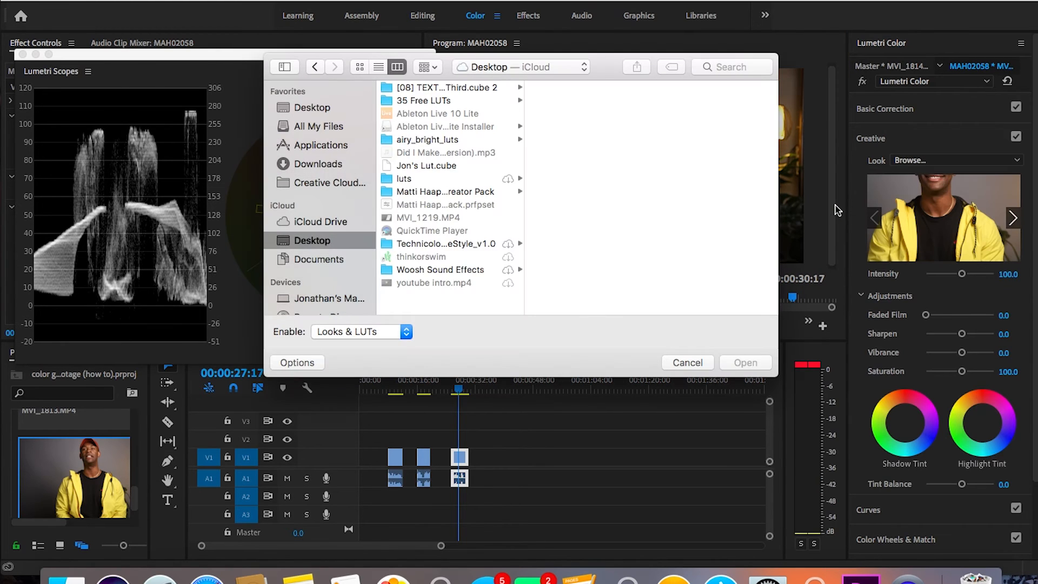
text(jon's lut)
click(460, 128)
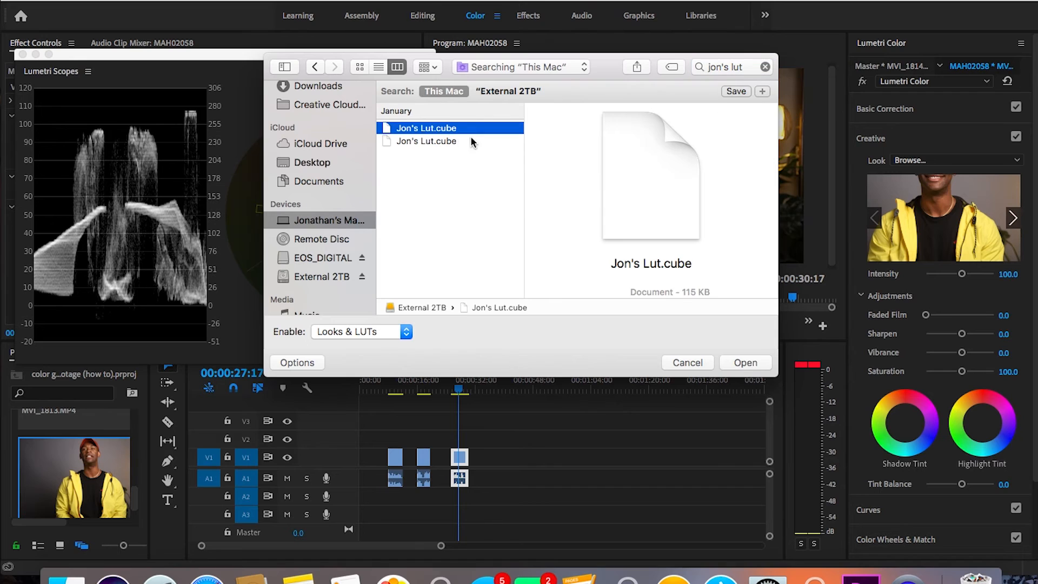
click(737, 363)
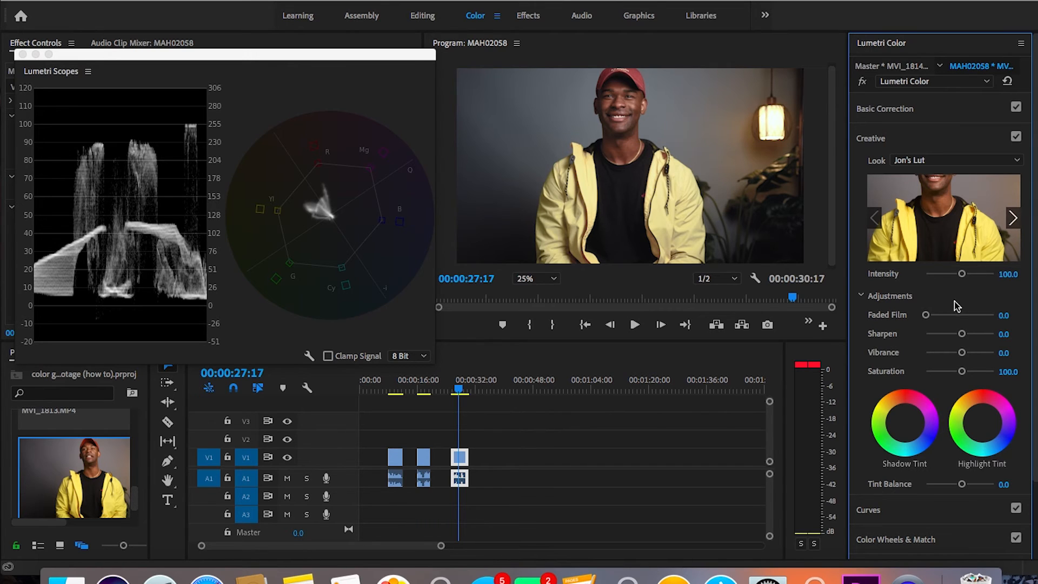
Step: Try the third clip's Creative look at 50 intensity and compare the image with the Creative section off and on
click(1008, 276)
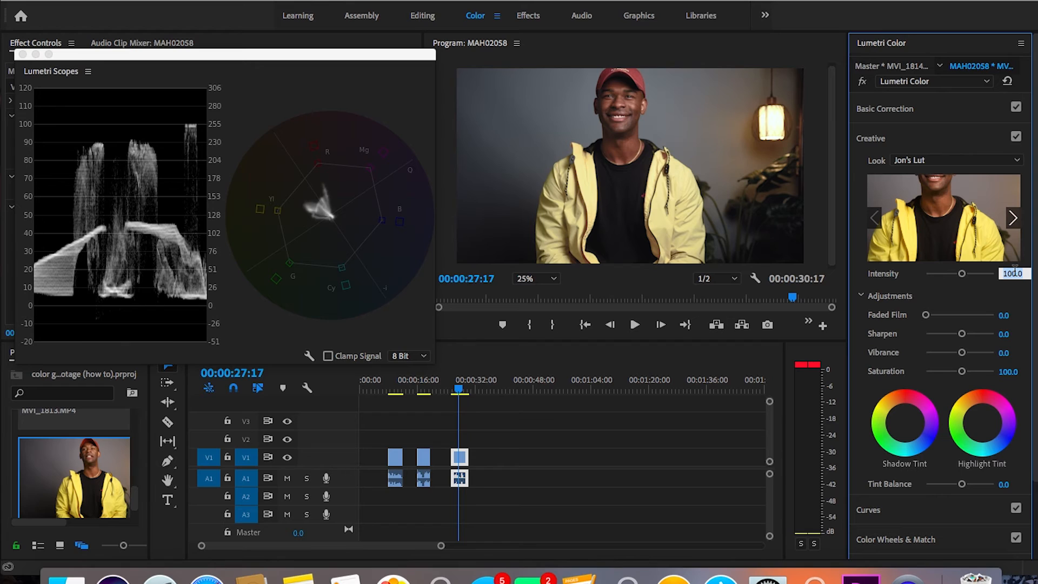
text(50)
key(Return)
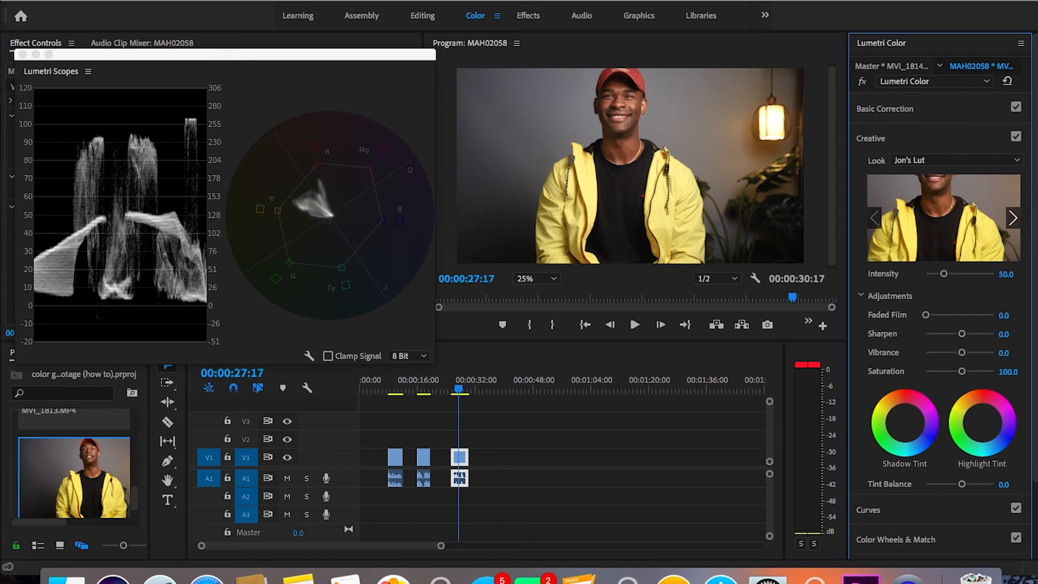
click(1017, 136)
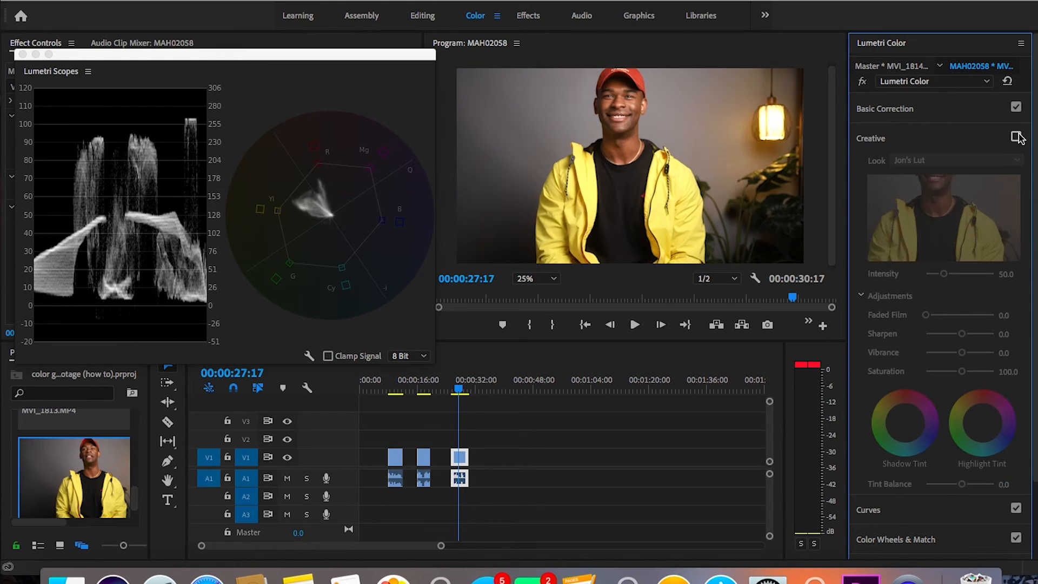
click(1017, 137)
mouse_move(1017, 210)
Step: Set the intensity of the third clip's Jon's Lut look to 65
click(1006, 275)
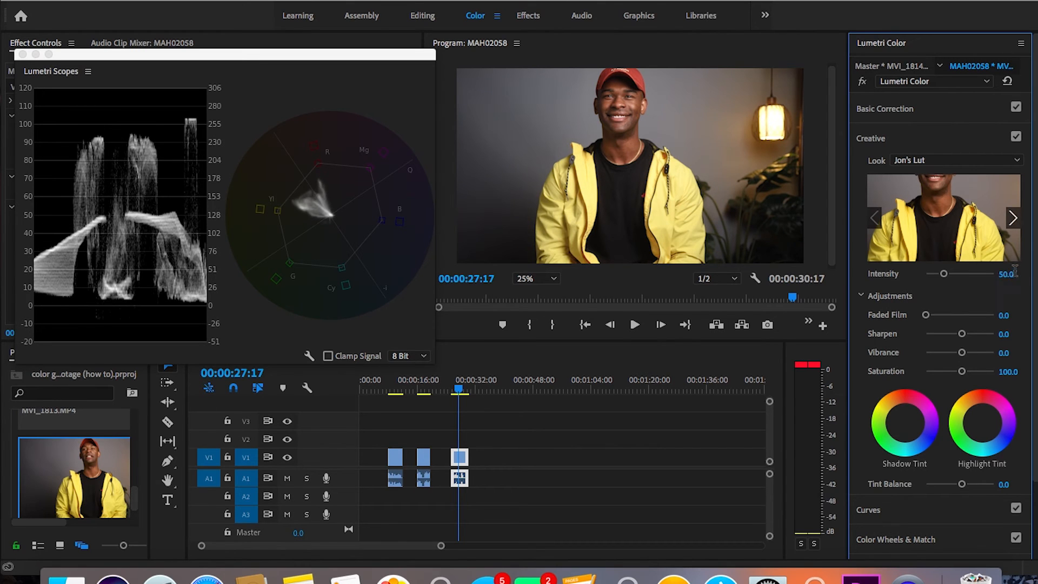
text(65)
key(Return)
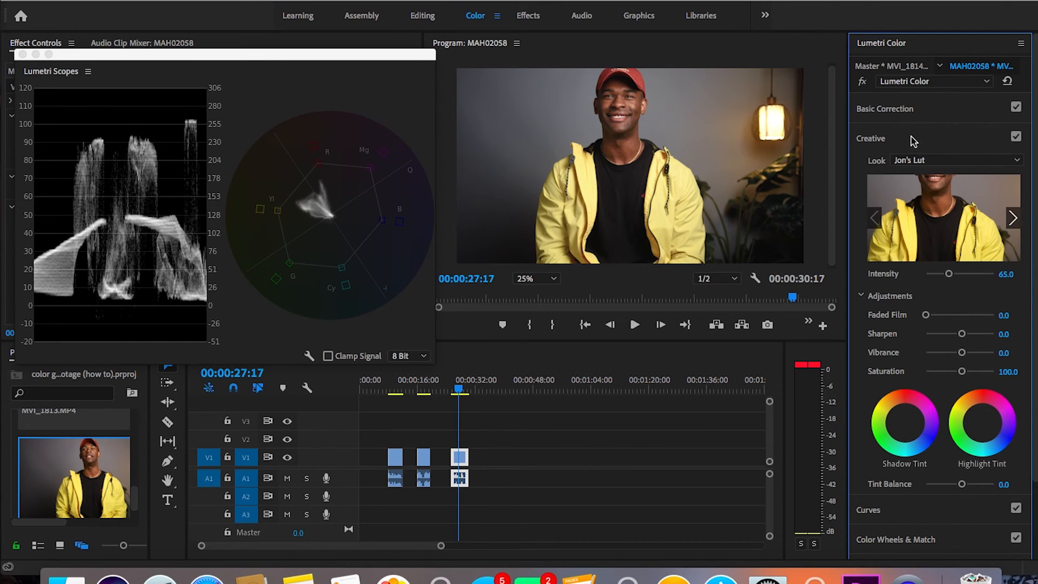
Step: Warm the third clip to a temperature of 15.8 and set its saturation to 108 in Basic Correction
click(895, 110)
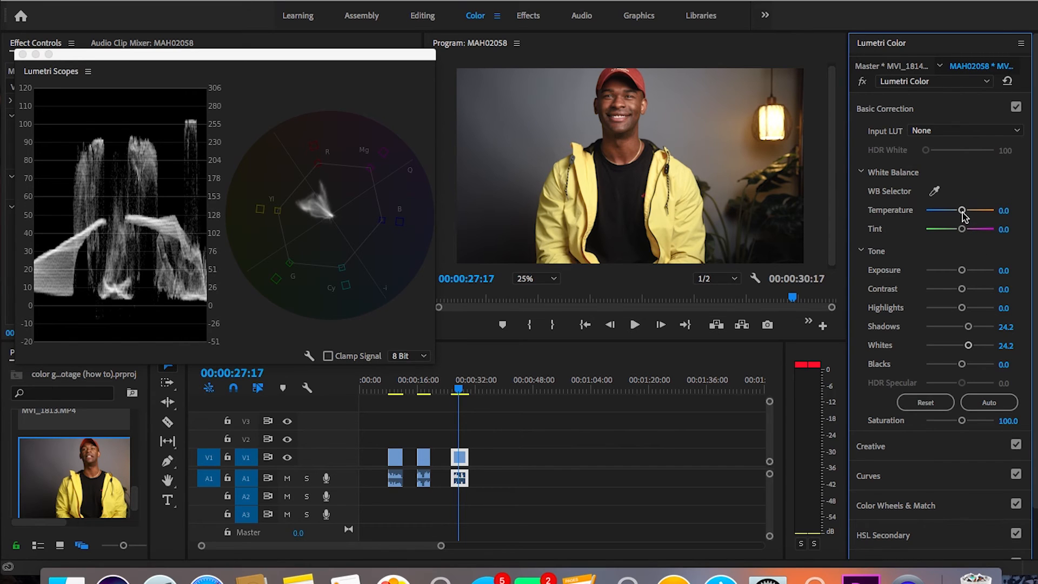
drag(962, 212, 965, 215)
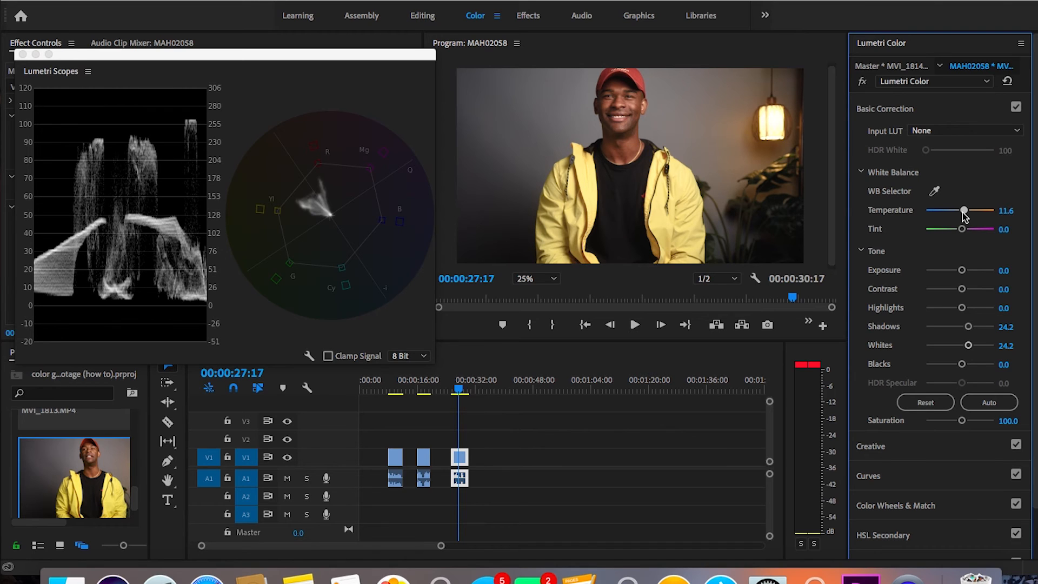
drag(965, 215, 967, 216)
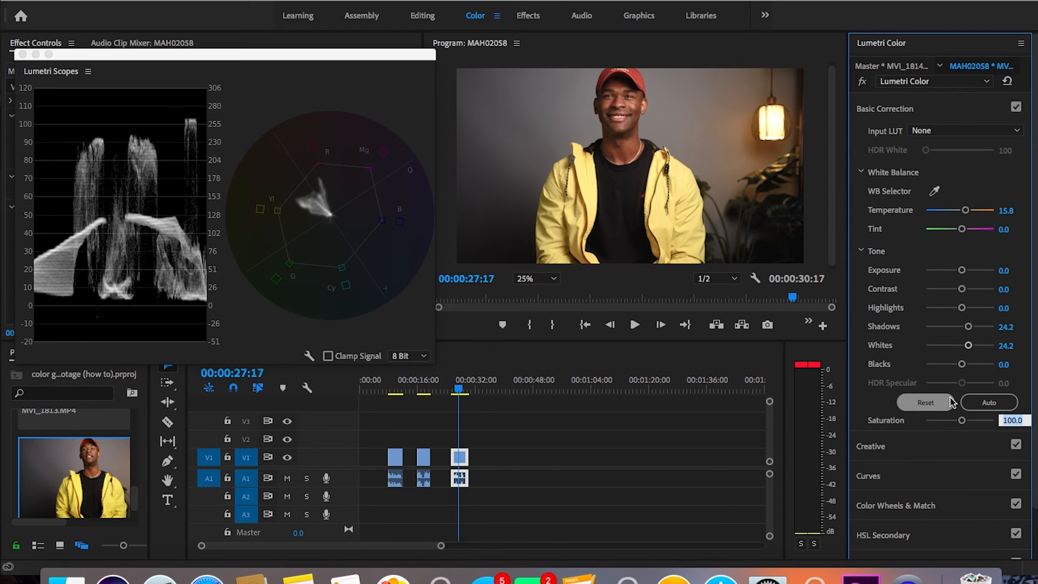
text(108)
key(Return)
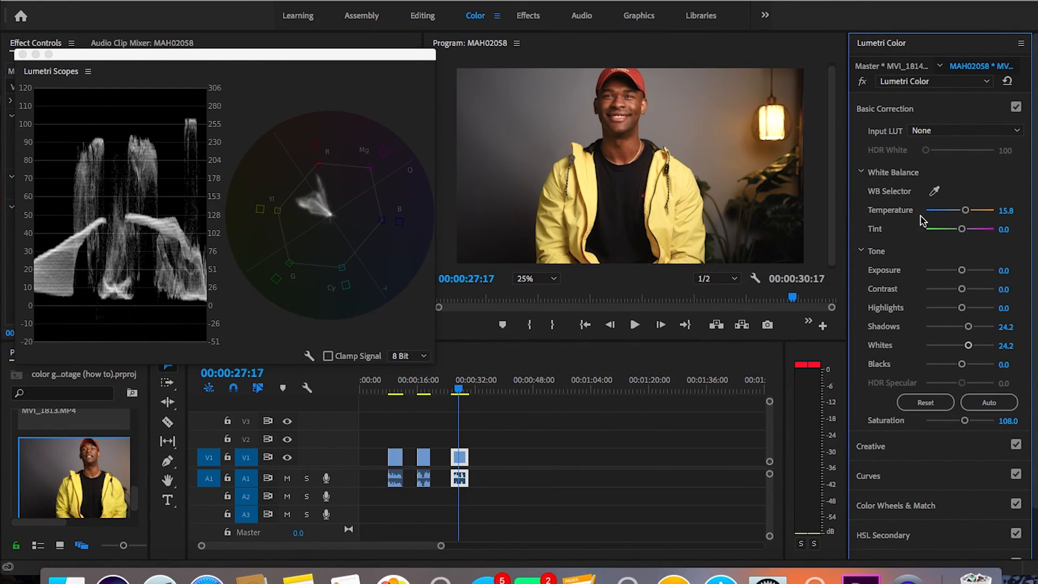
Step: Toggle the Lumetri Color bypass on the third and first clips to compare each image before and after grading
click(863, 82)
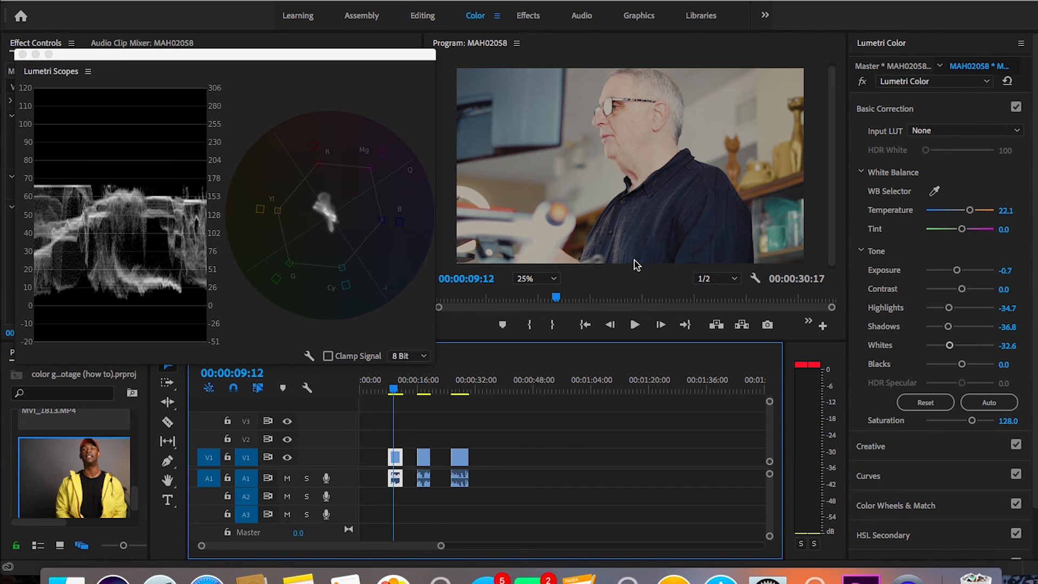
click(863, 82)
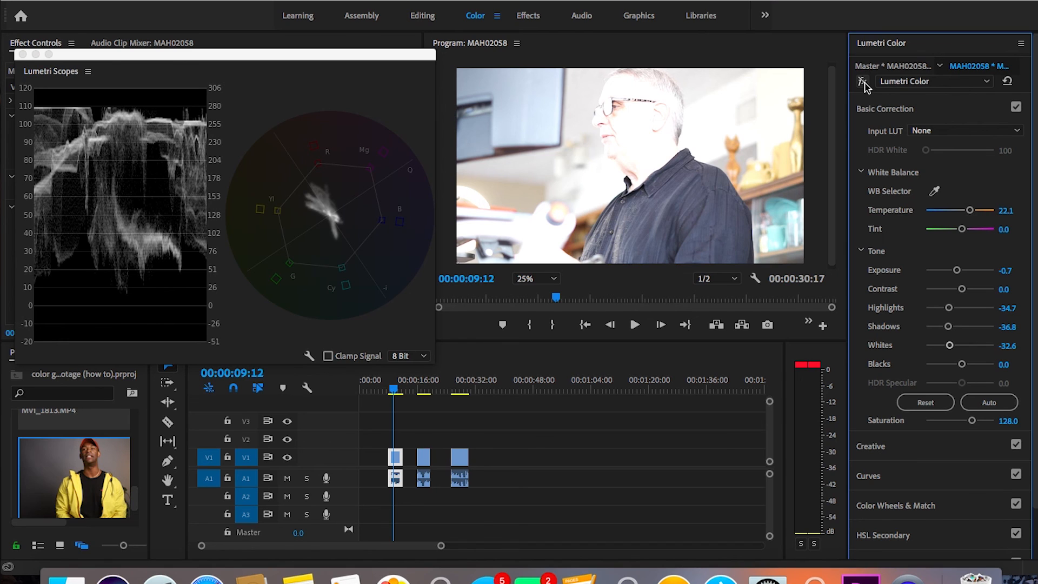
click(862, 82)
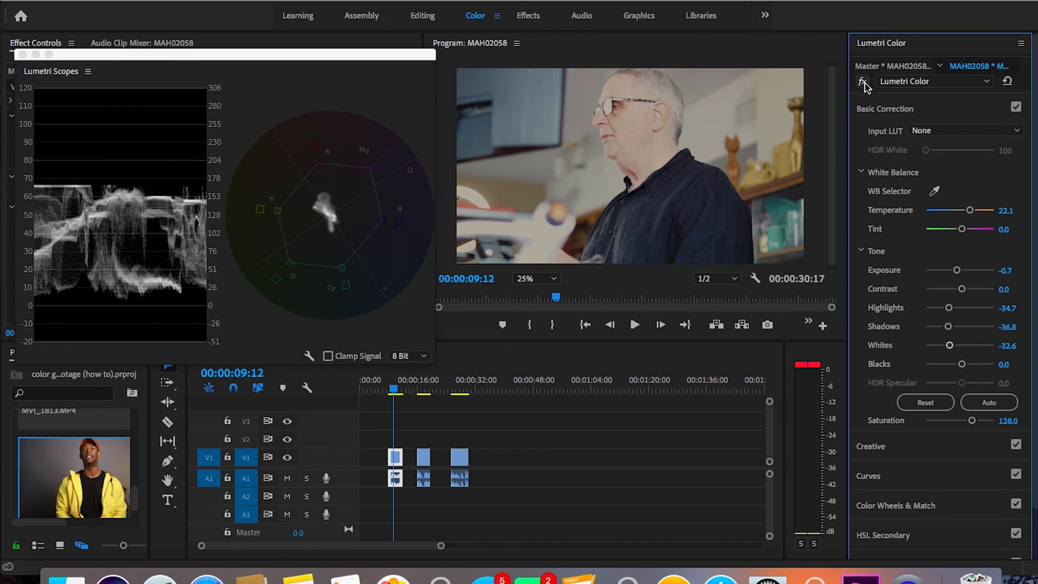
Step: Move the playhead to the second clip and compare it with its Lumetri Color grade bypassed and active
click(420, 388)
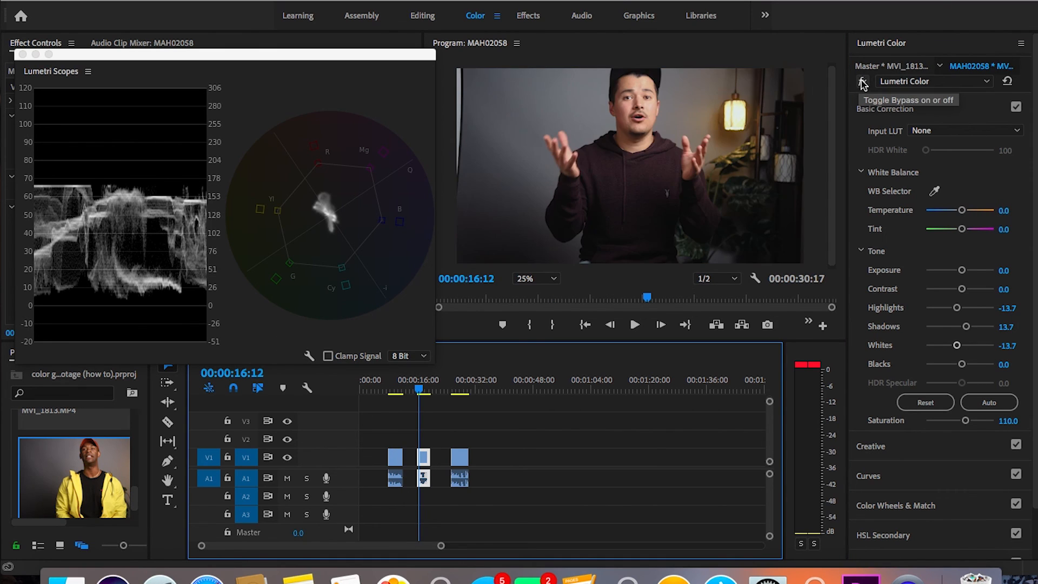
click(863, 83)
click(863, 83)
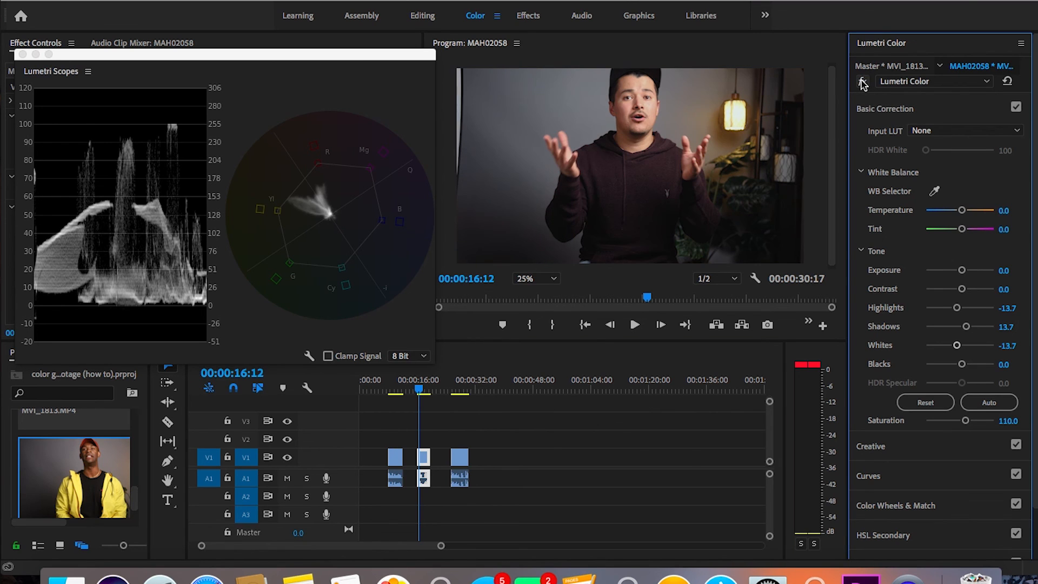
click(863, 83)
Step: Return to the third clip and compare its ungraded and graded image by bypassing and restoring Lumetri Color
click(461, 392)
click(460, 458)
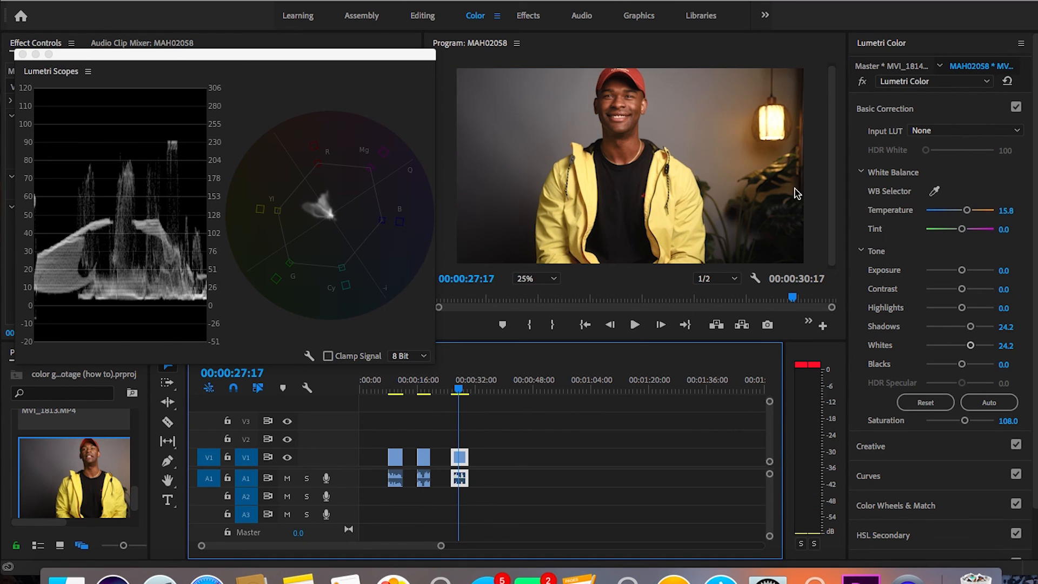
click(864, 82)
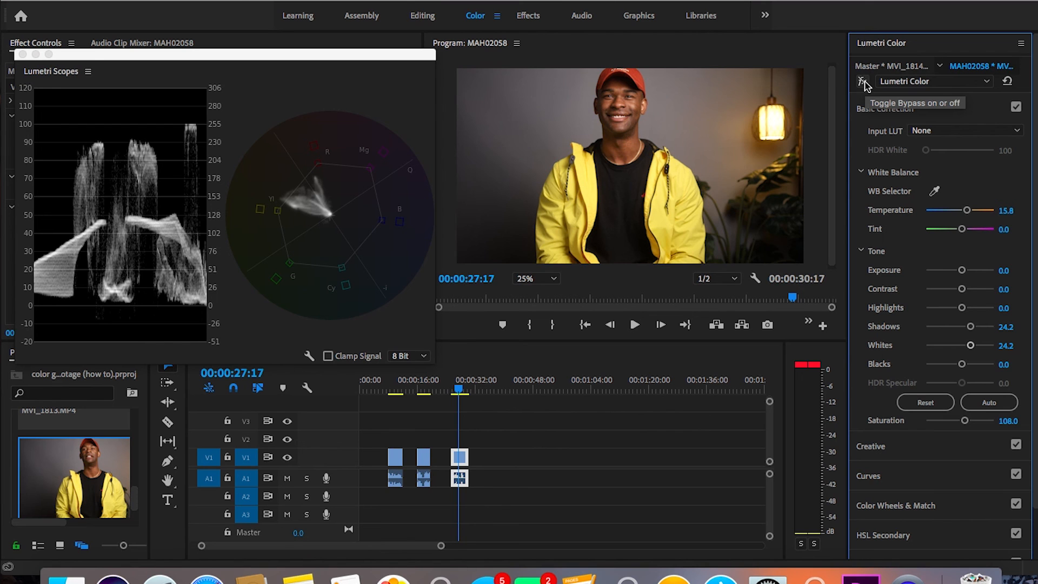
click(864, 83)
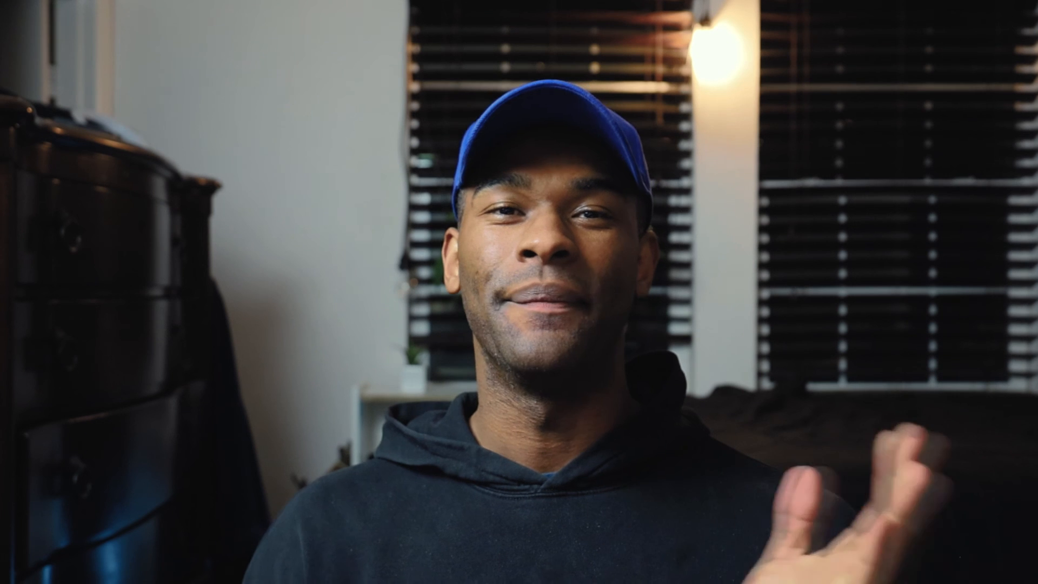